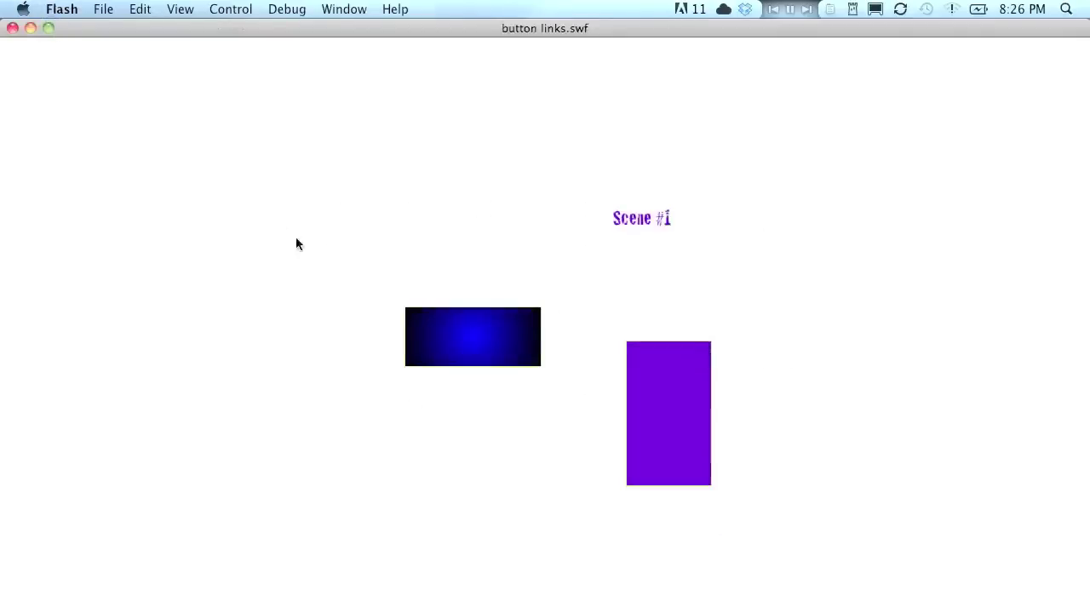
- Test the SWF's shape buttons by jumping among Scenes #1, #2 and #3, ending on Scene #1
click(431, 311)
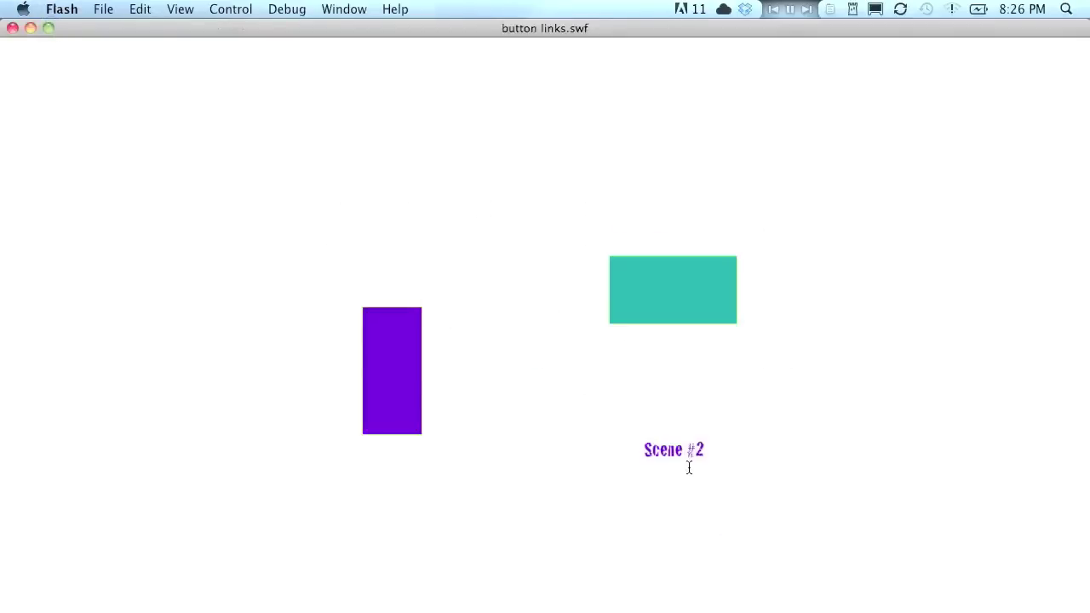
click(409, 366)
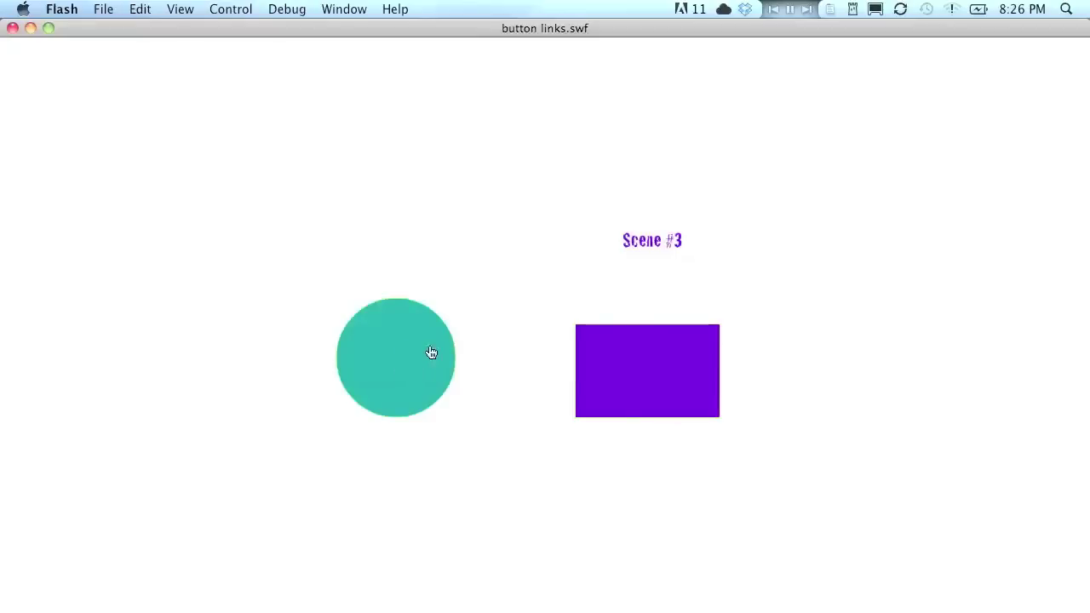
click(421, 352)
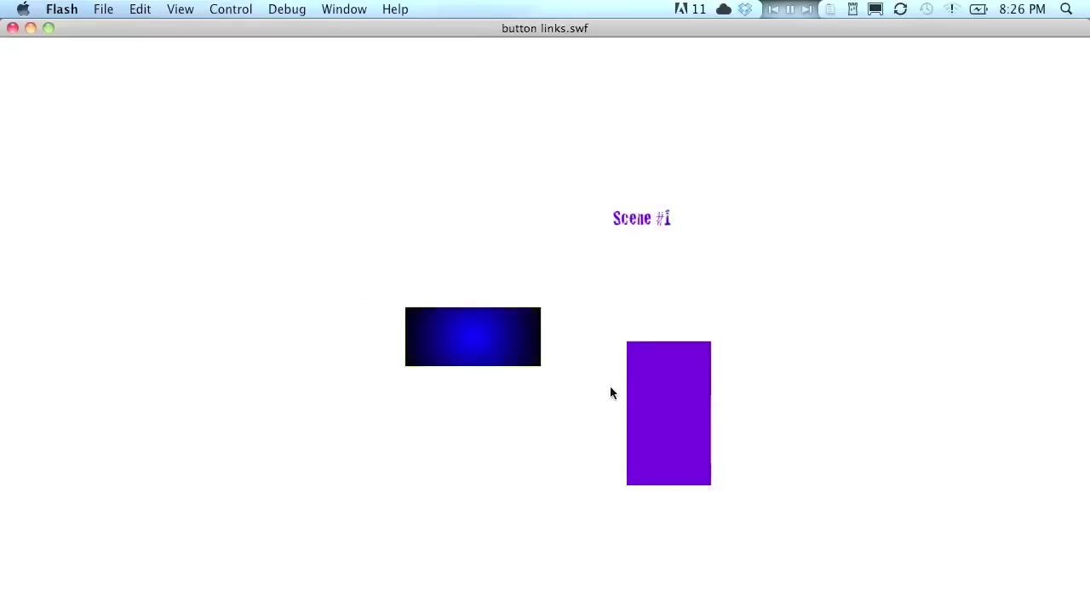
click(649, 398)
click(648, 396)
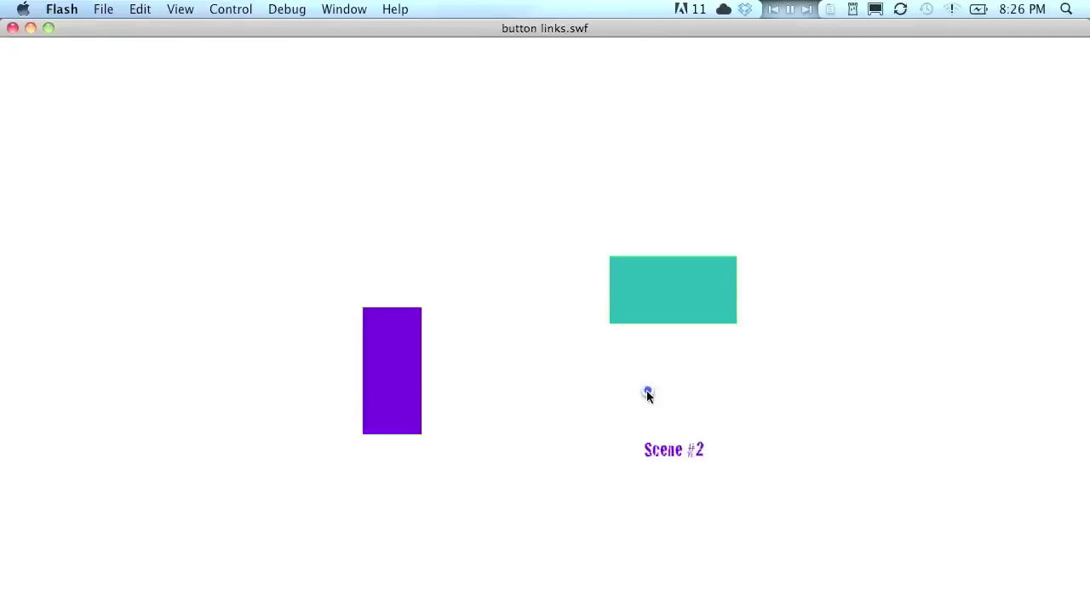
click(645, 311)
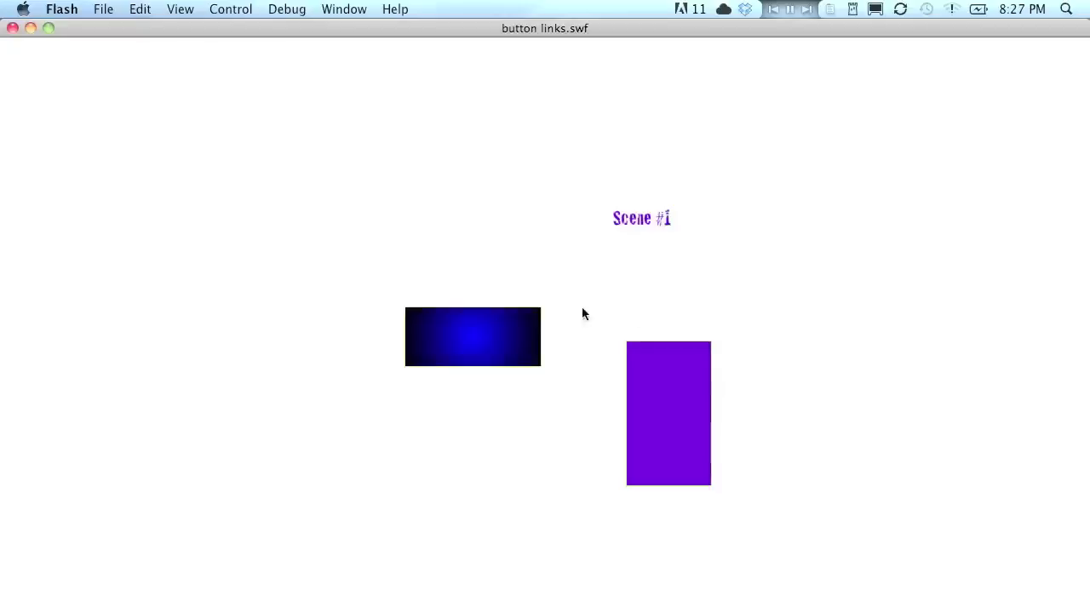
click(491, 336)
click(383, 353)
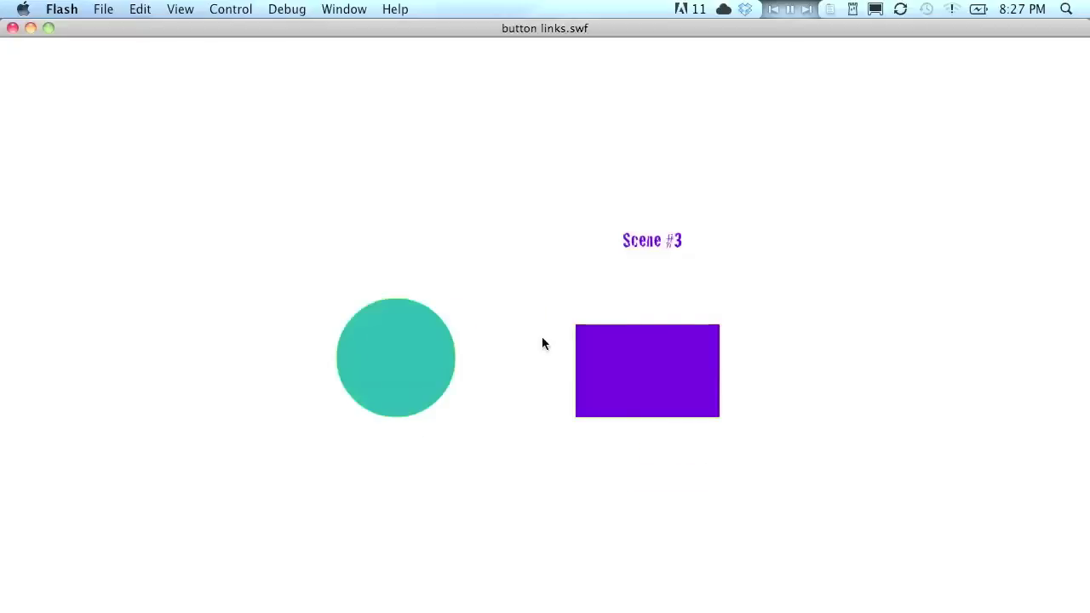
click(612, 359)
click(654, 298)
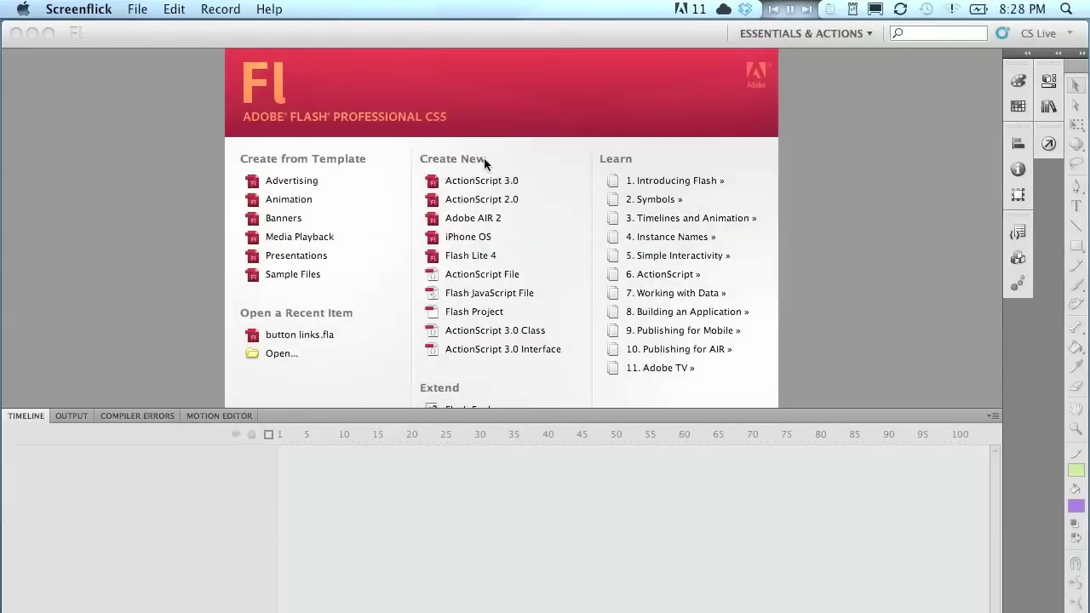
- Bring Flash Professional forward and create a new ActionScript 2.0 document, Untitled-1
click(507, 142)
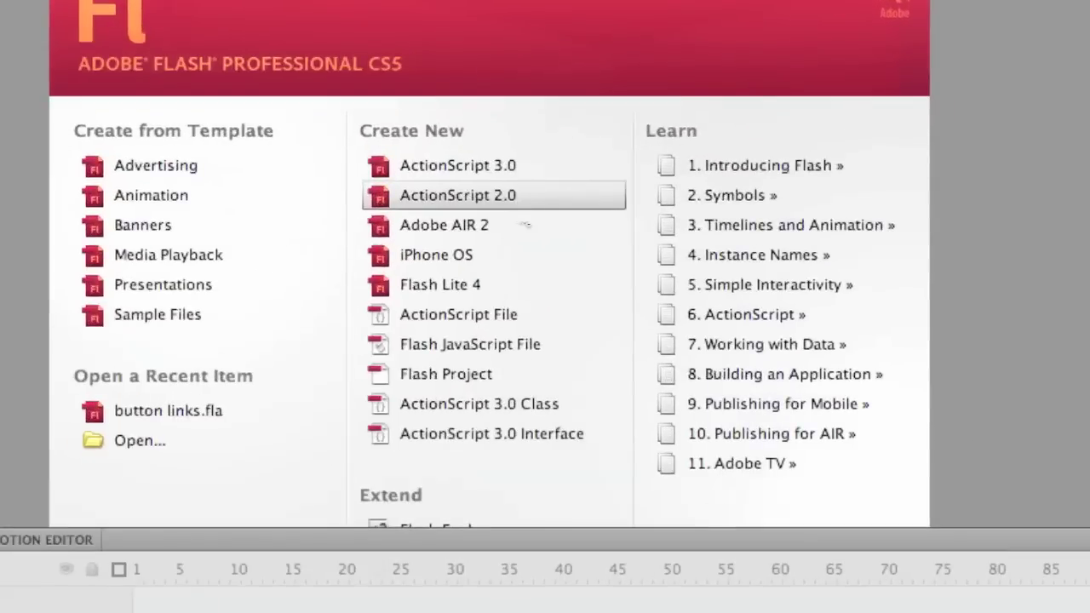
click(451, 200)
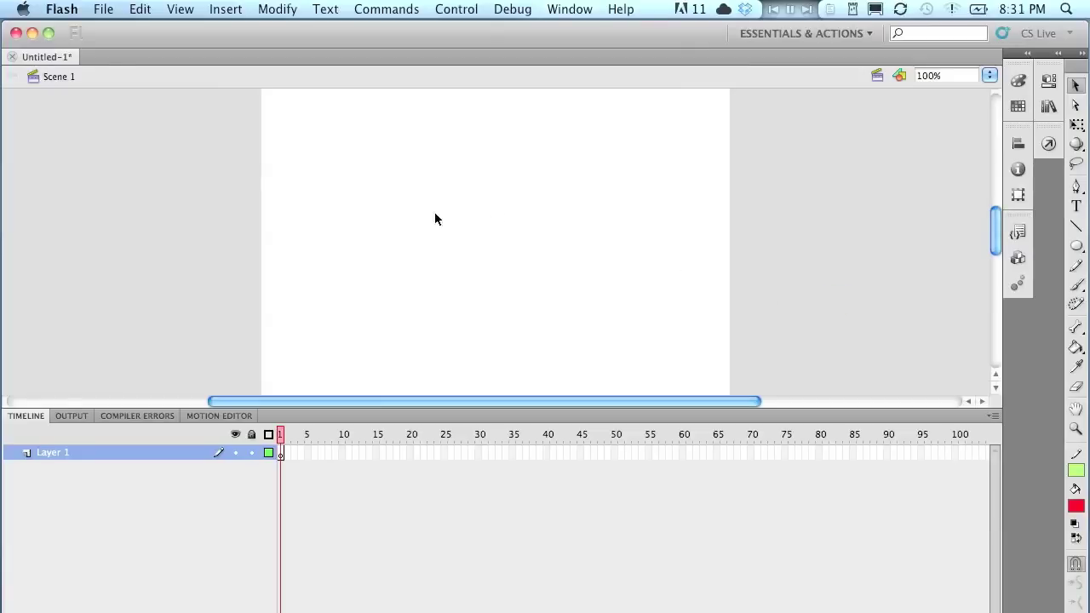
- Draw a red filled circle at the stage's upper left with the Oval tool, then select it
drag(374, 187, 458, 285)
click(1076, 246)
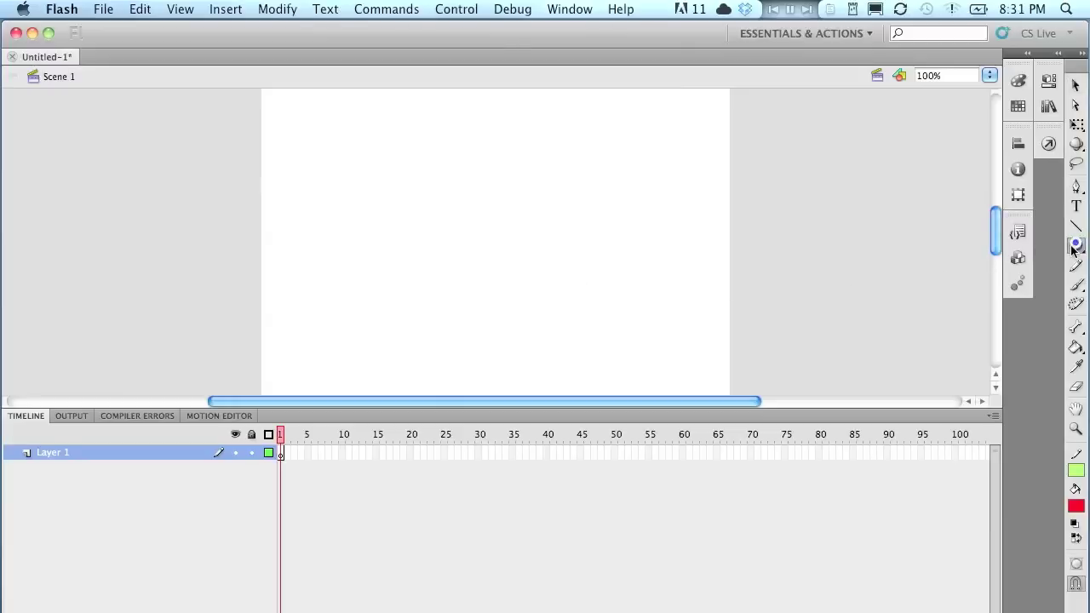
drag(355, 162, 460, 259)
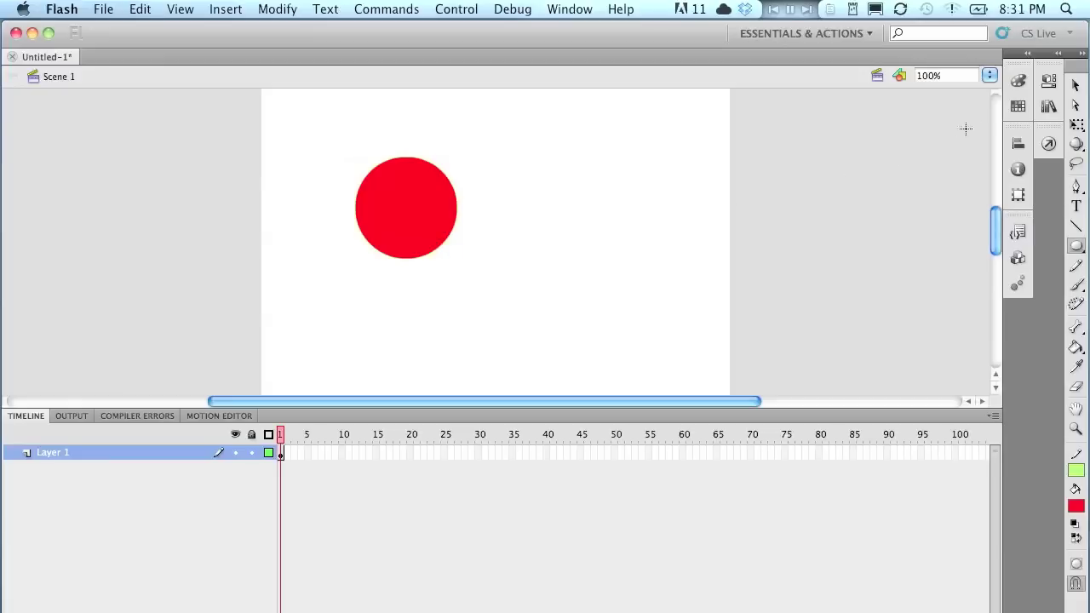
click(1076, 87)
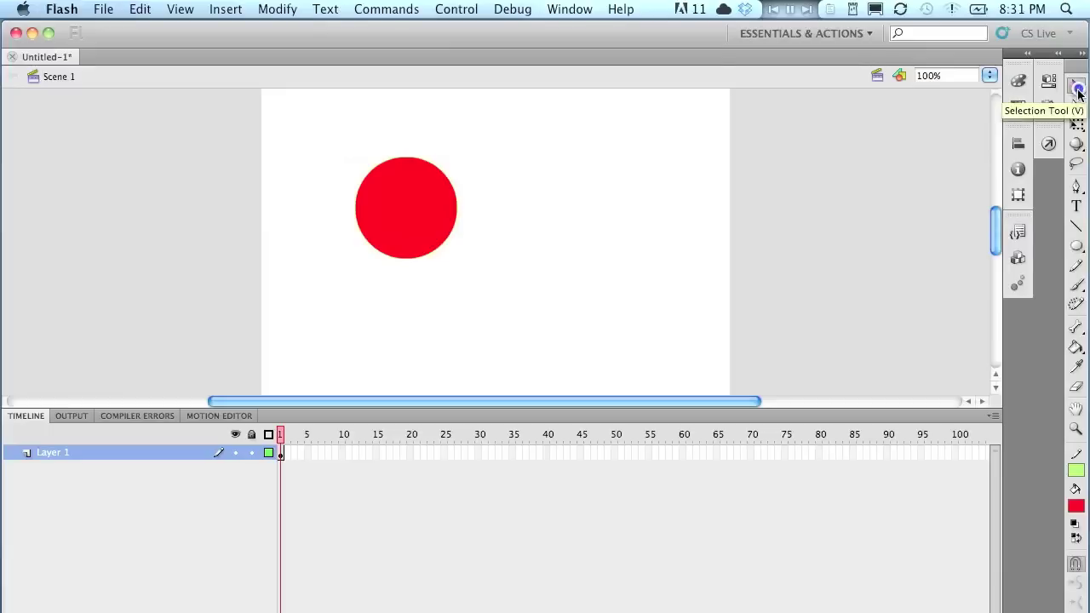
drag(309, 123, 500, 282)
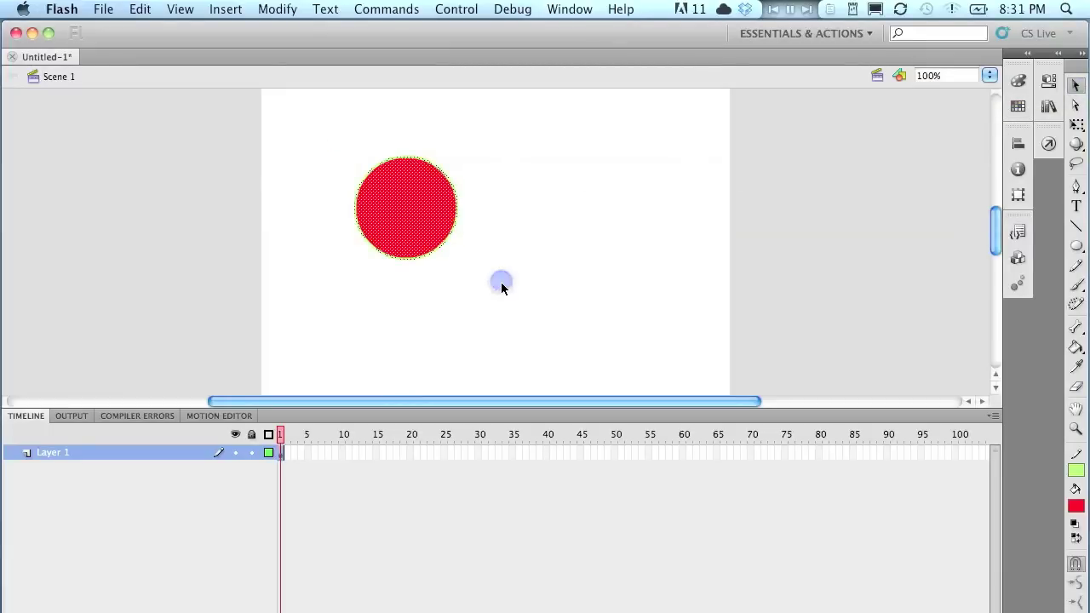
- Convert the red circle into a Button symbol, Symbol 1, and deselect it
right_click(403, 200)
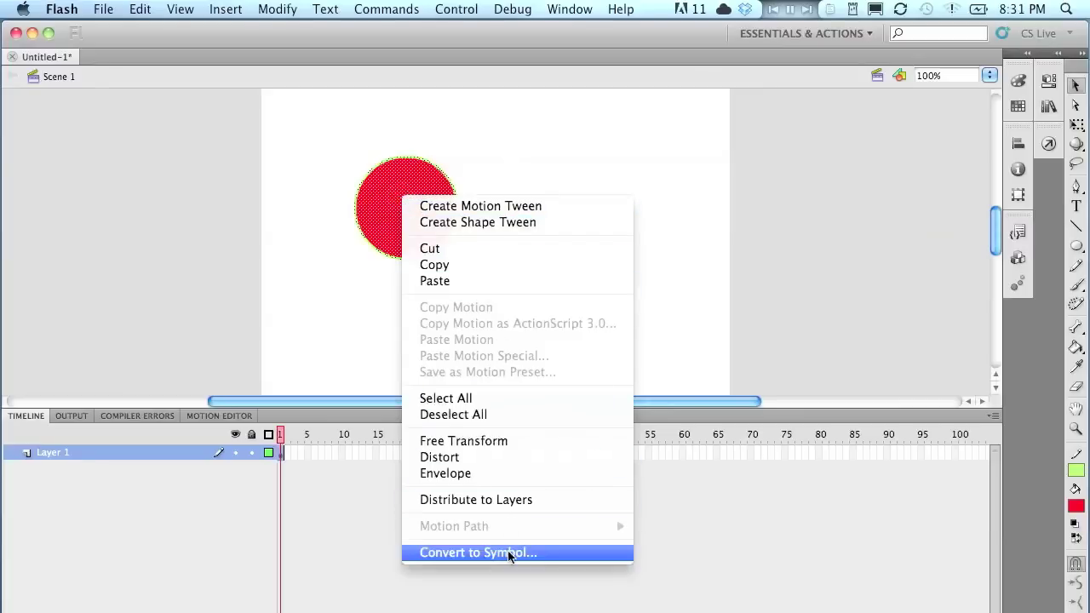
click(554, 553)
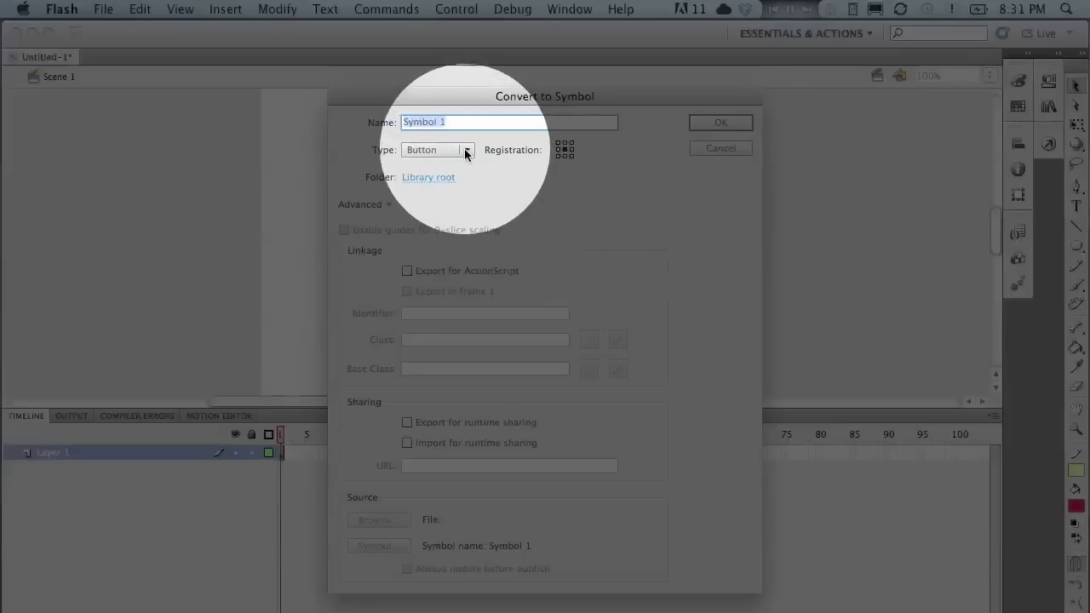
click(467, 150)
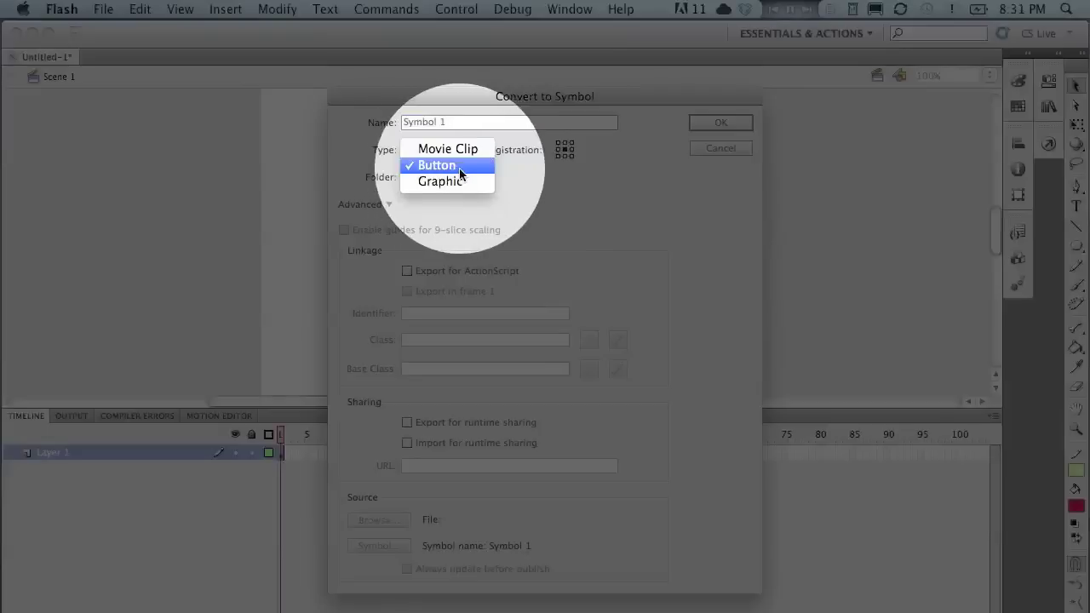
click(461, 166)
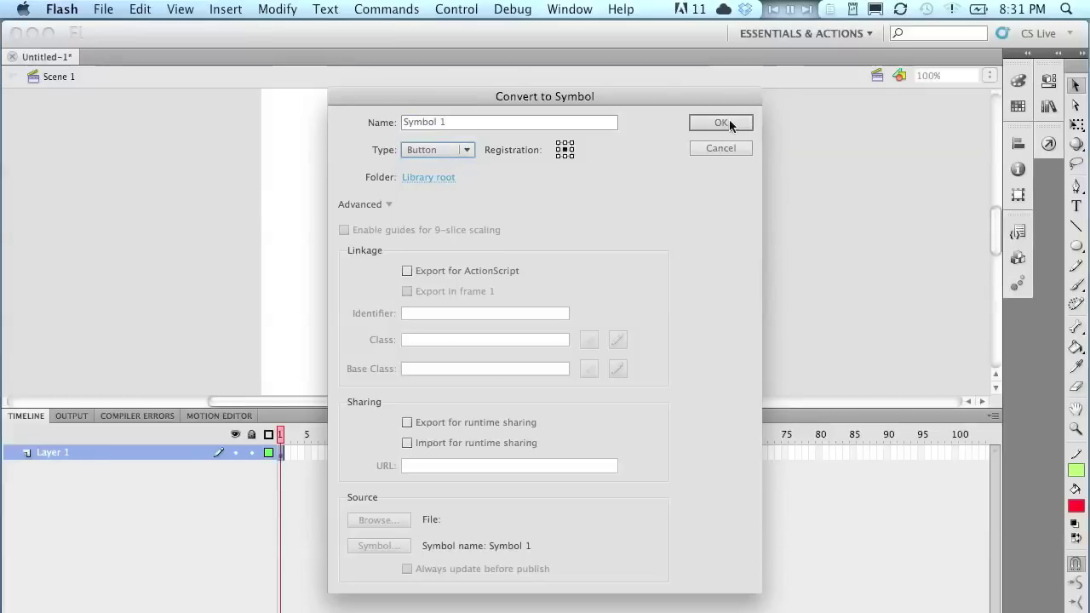
click(720, 123)
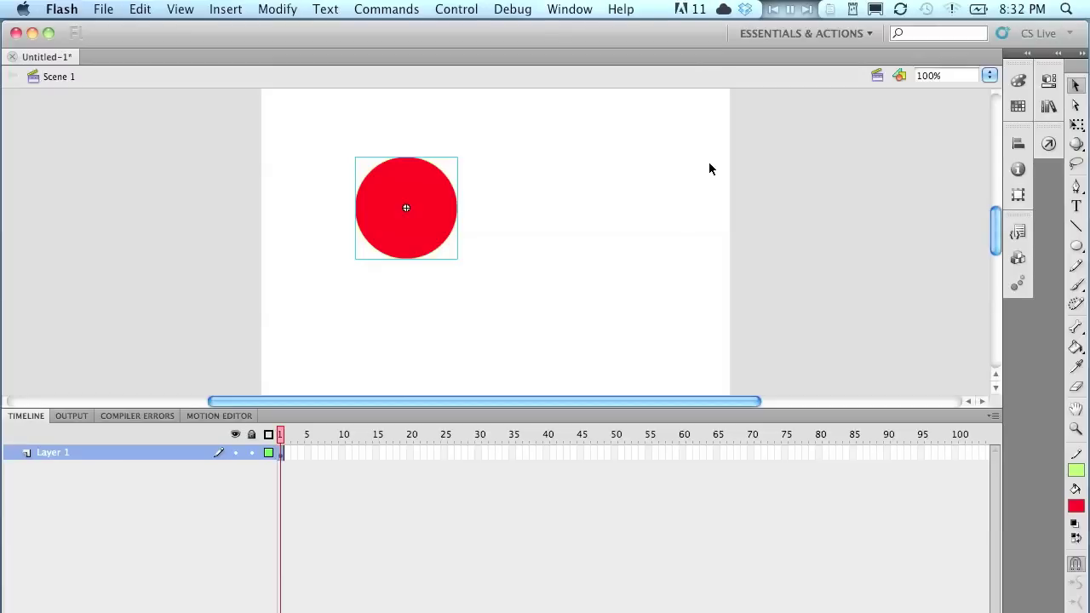
click(786, 190)
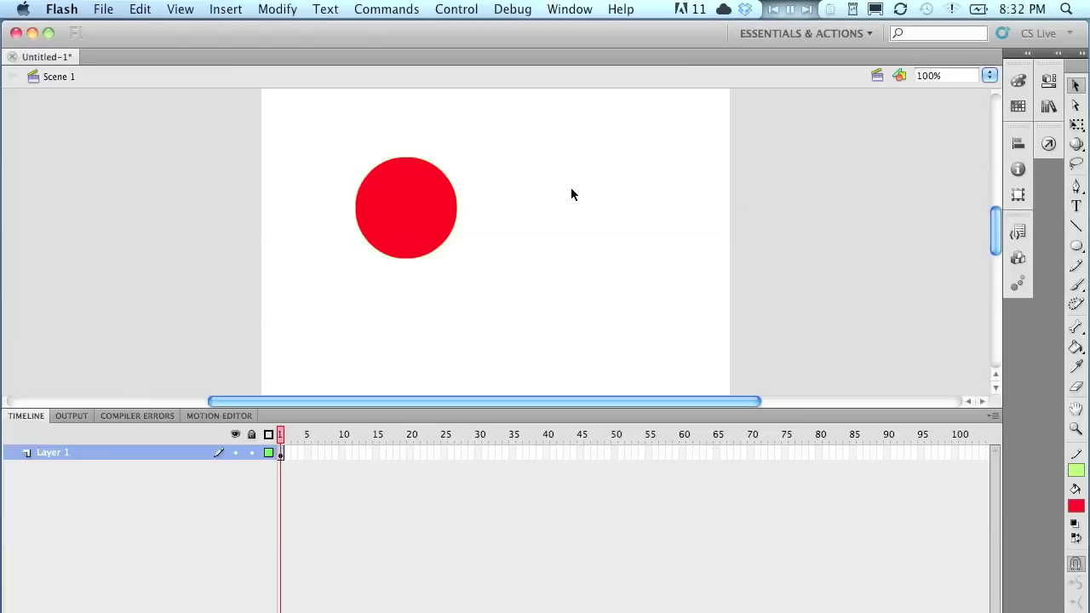
- Insert Scene 2, check that Scene 1 still holds the circle, and return to Scene 2
click(217, 10)
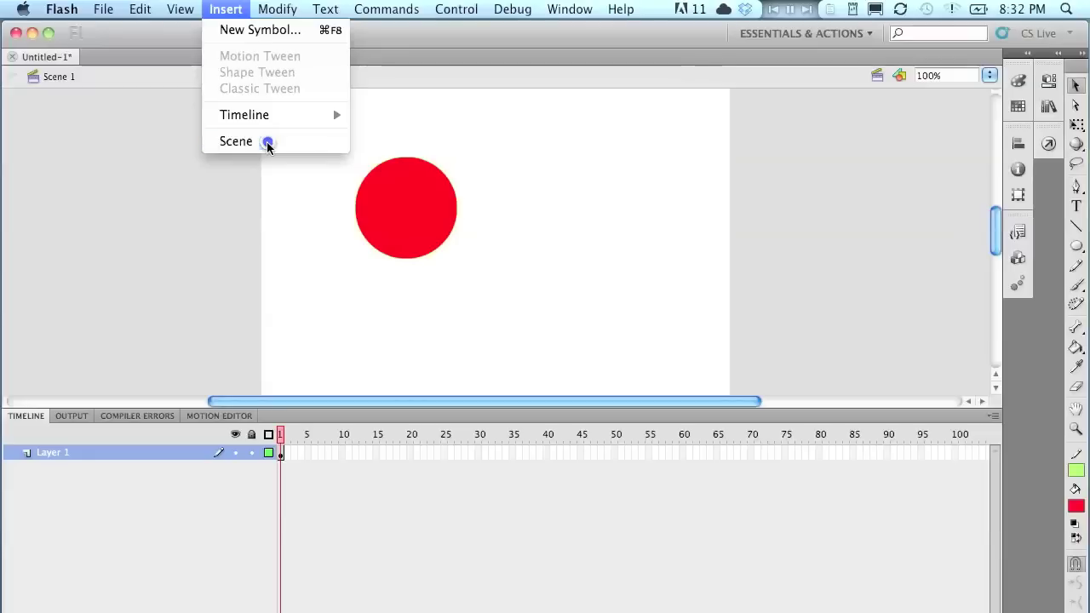
click(266, 143)
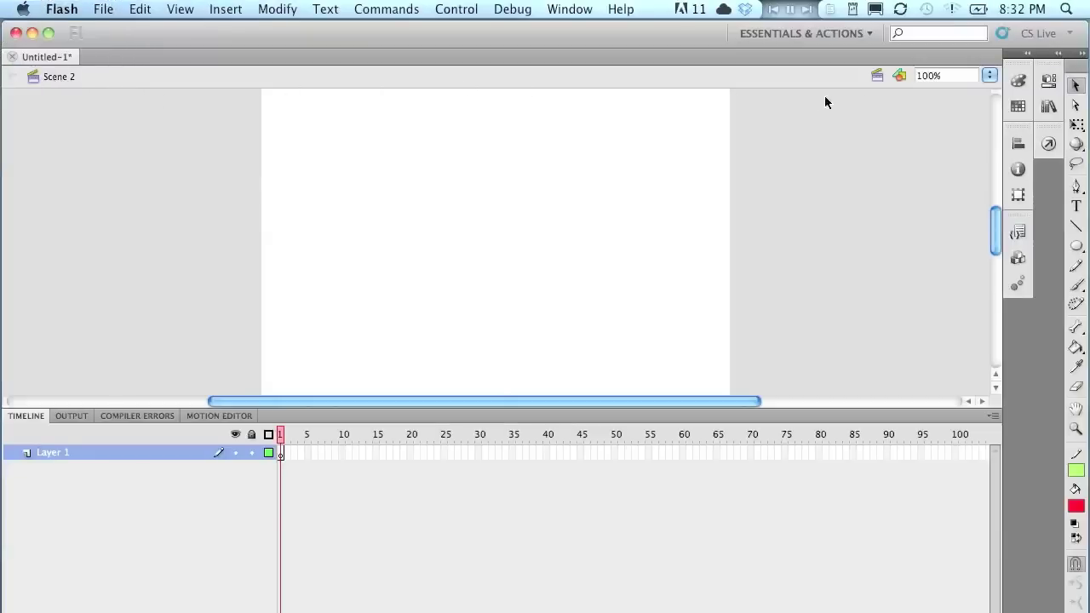
click(876, 77)
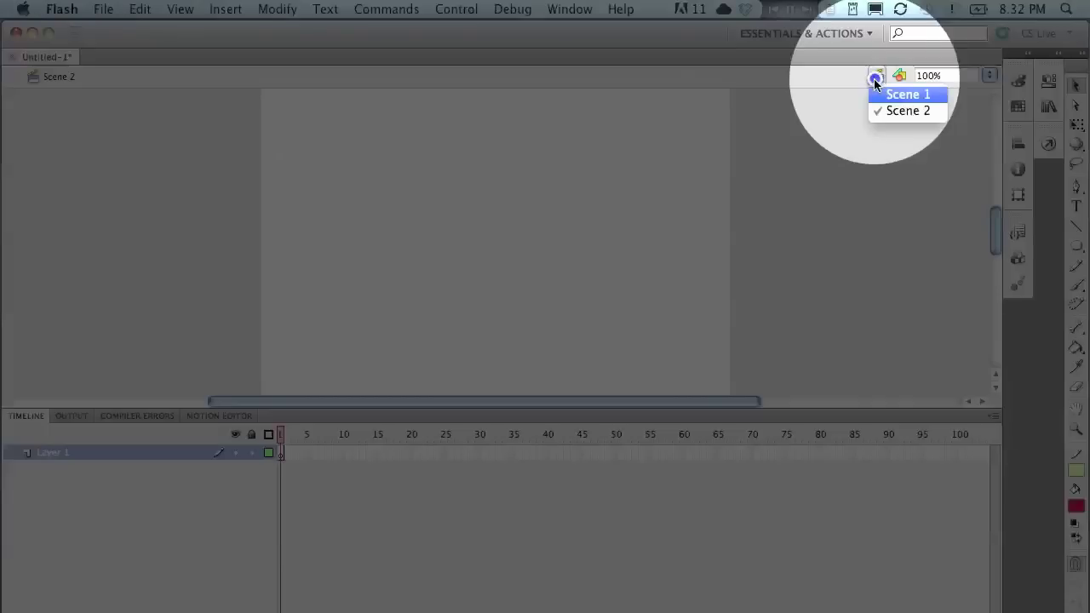
click(902, 95)
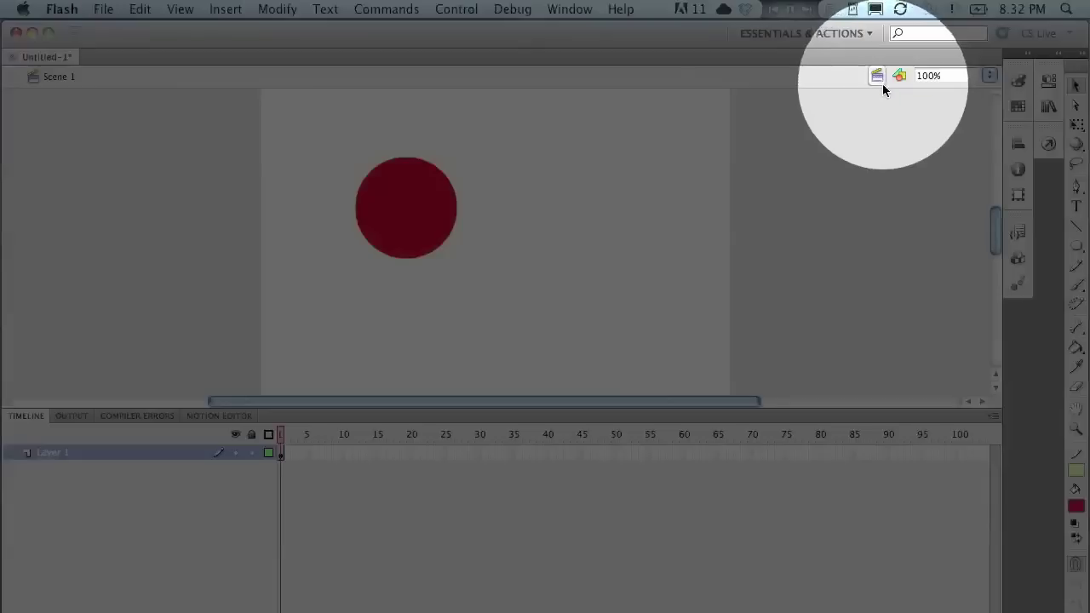
click(877, 77)
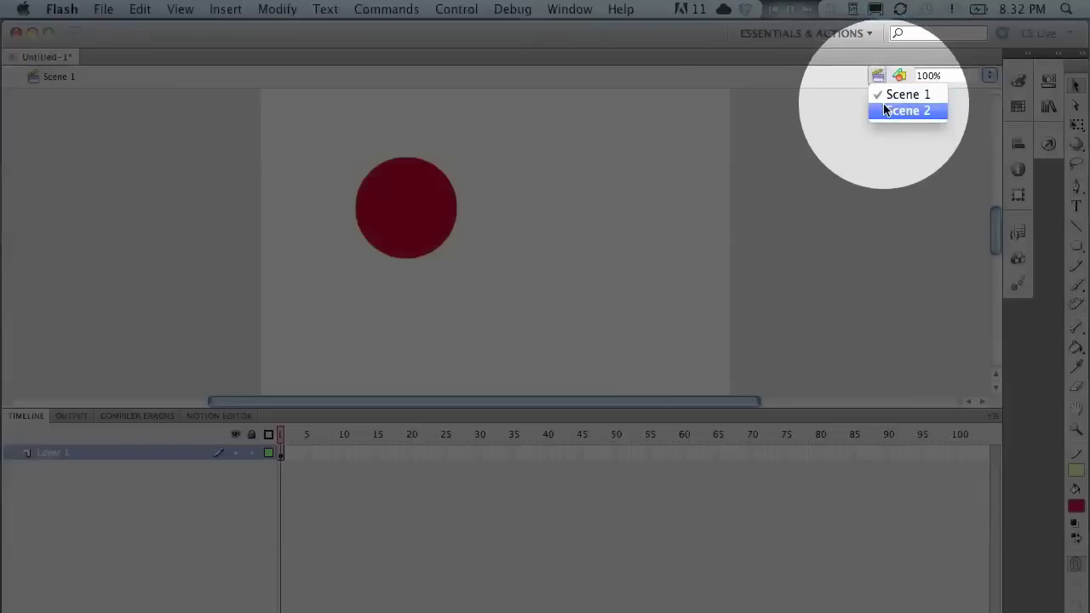
click(886, 109)
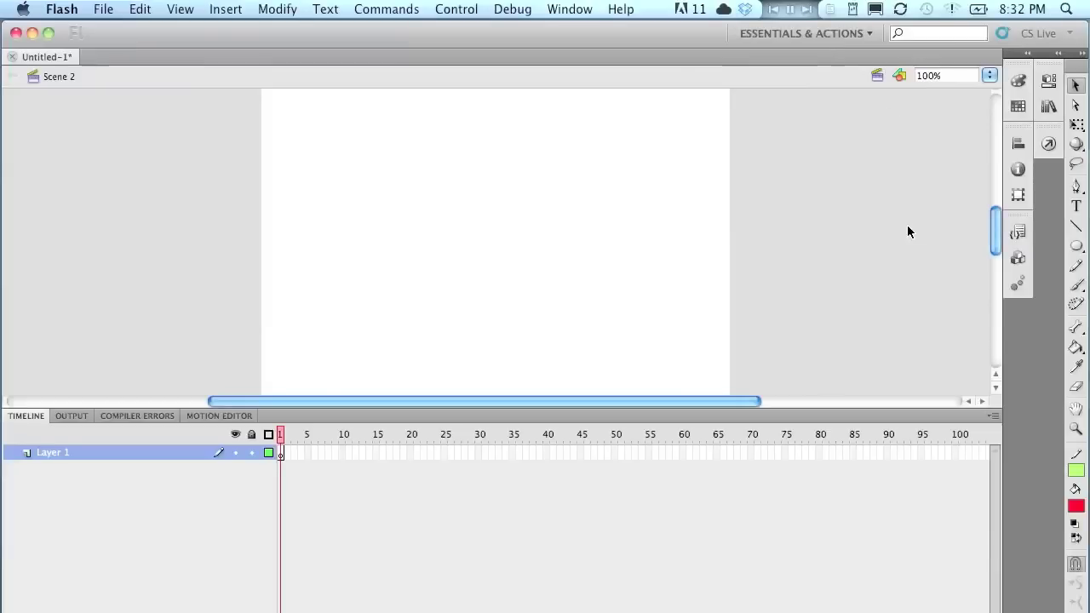
- Set the fill to blue, draw a rectangle near the stage centre, and select it
click(1075, 506)
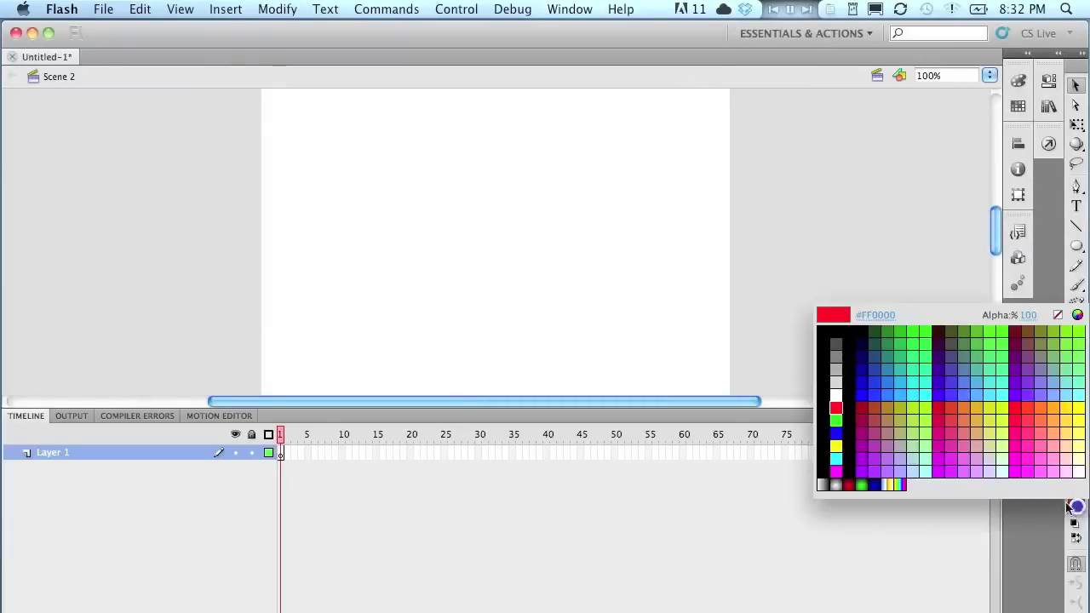
click(838, 433)
drag(1076, 246, 1013, 247)
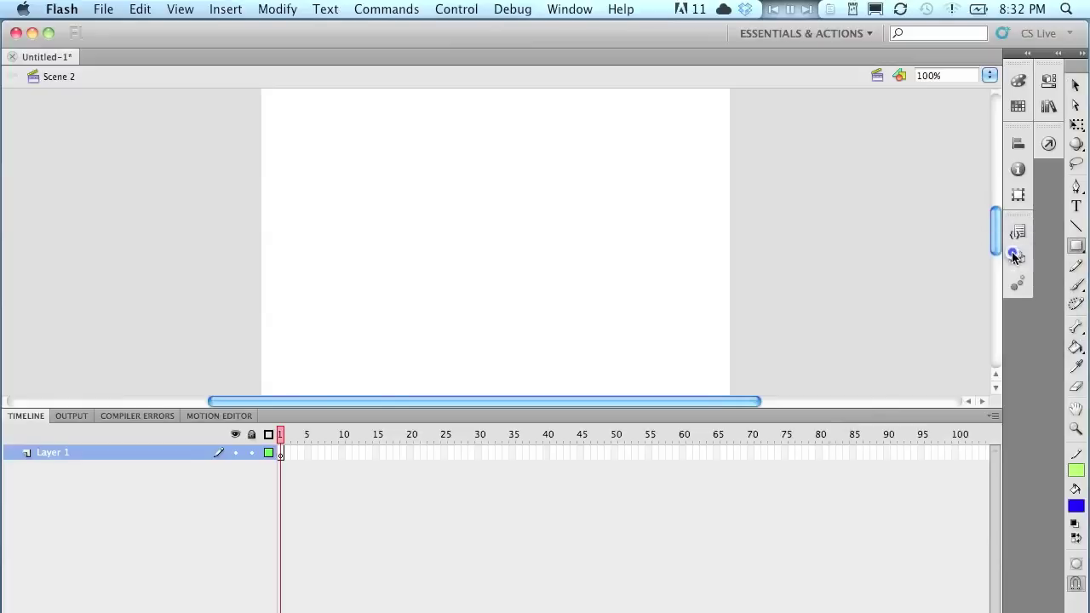
drag(397, 200, 584, 266)
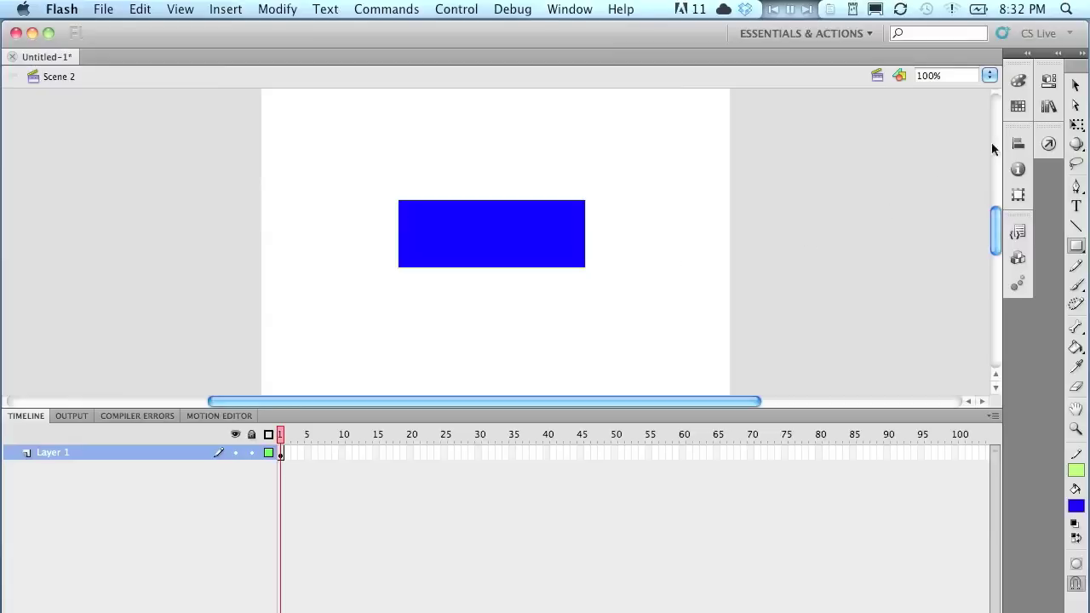
click(1075, 85)
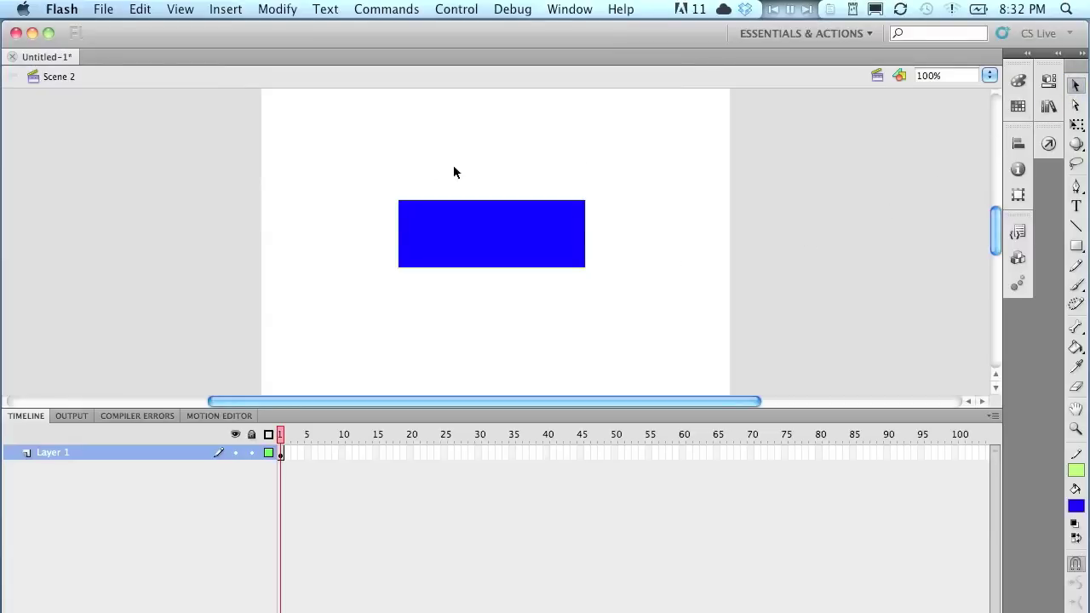
drag(377, 170, 616, 298)
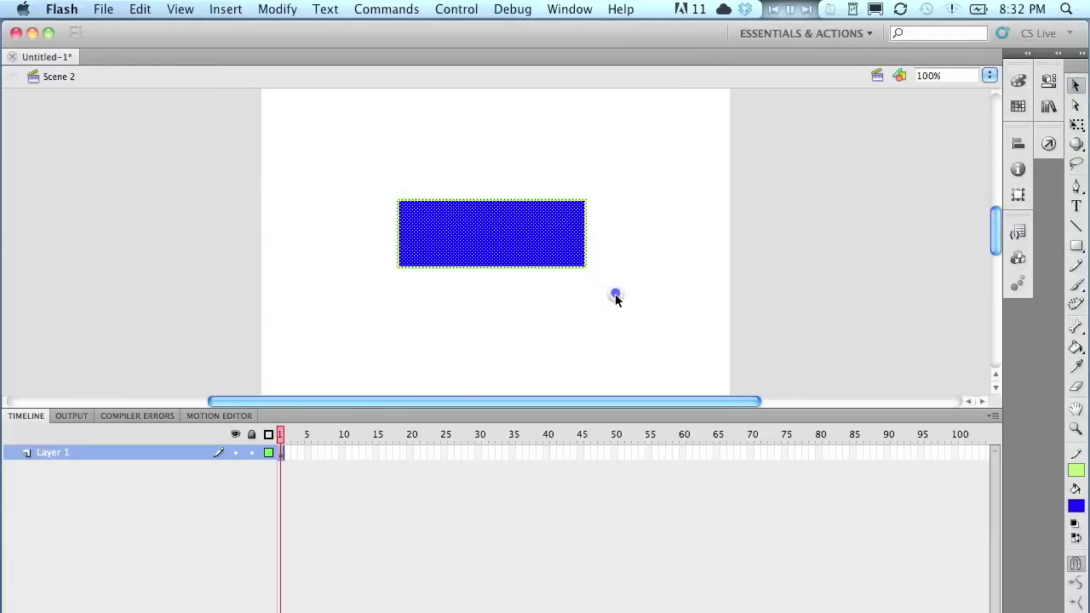
right_click(515, 234)
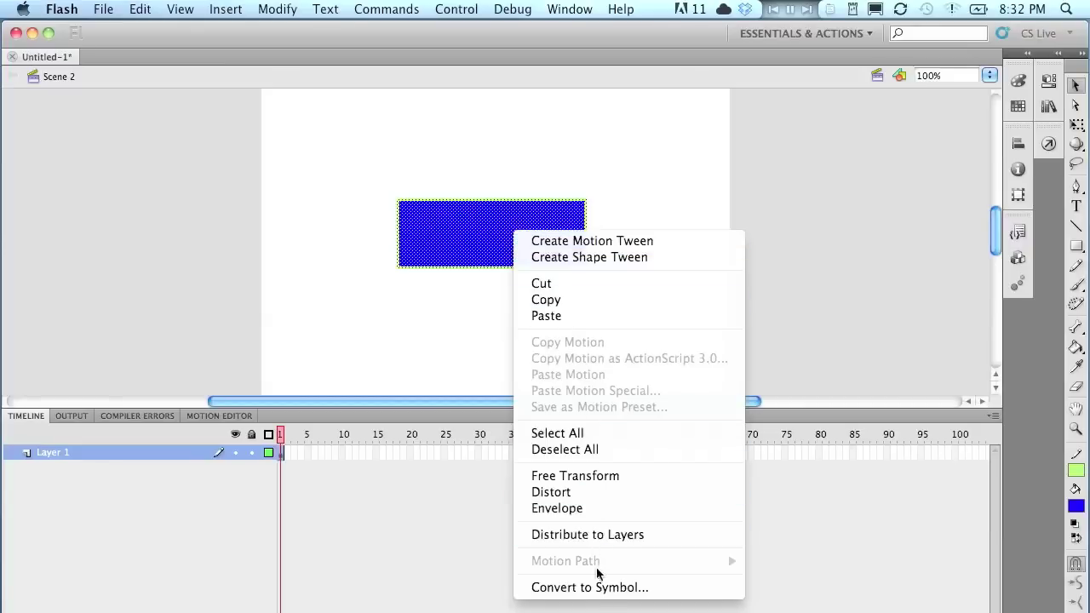
- Convert the blue rectangle into a Button symbol, Symbol 2, and deselect it
click(654, 589)
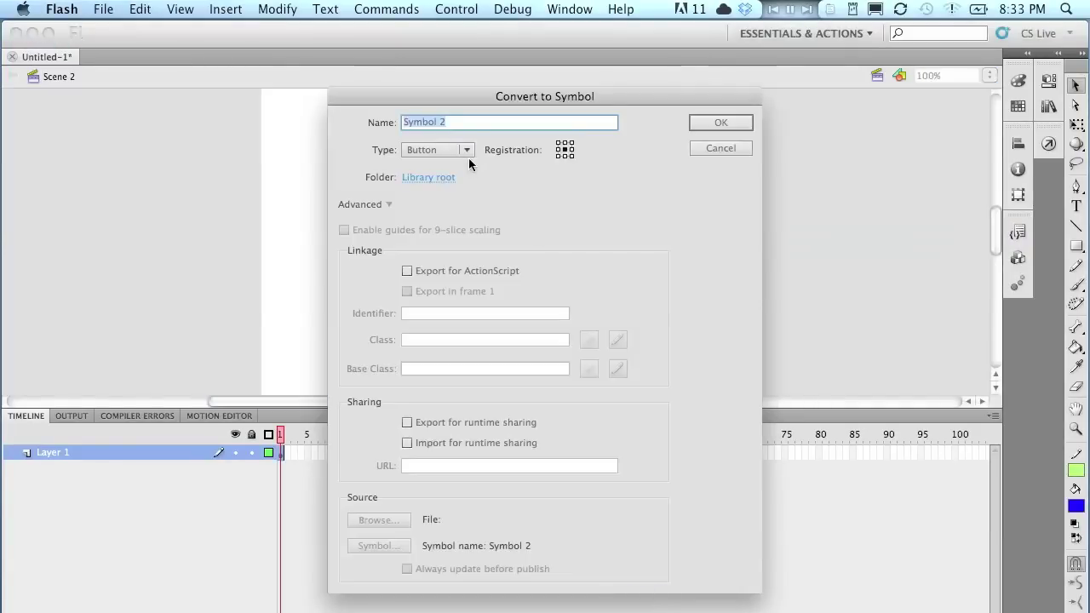
click(467, 157)
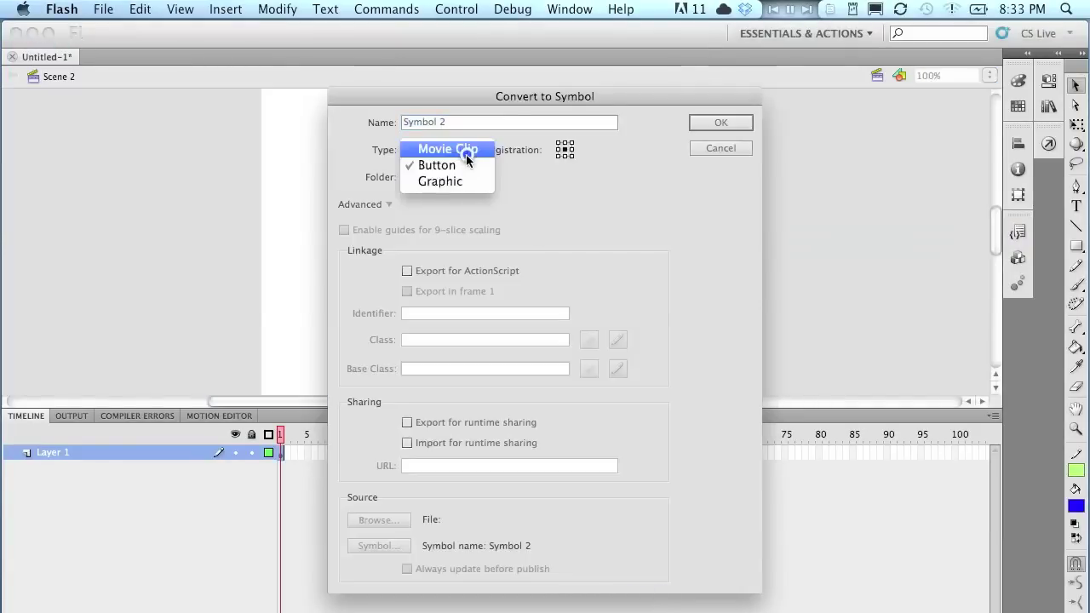
click(459, 165)
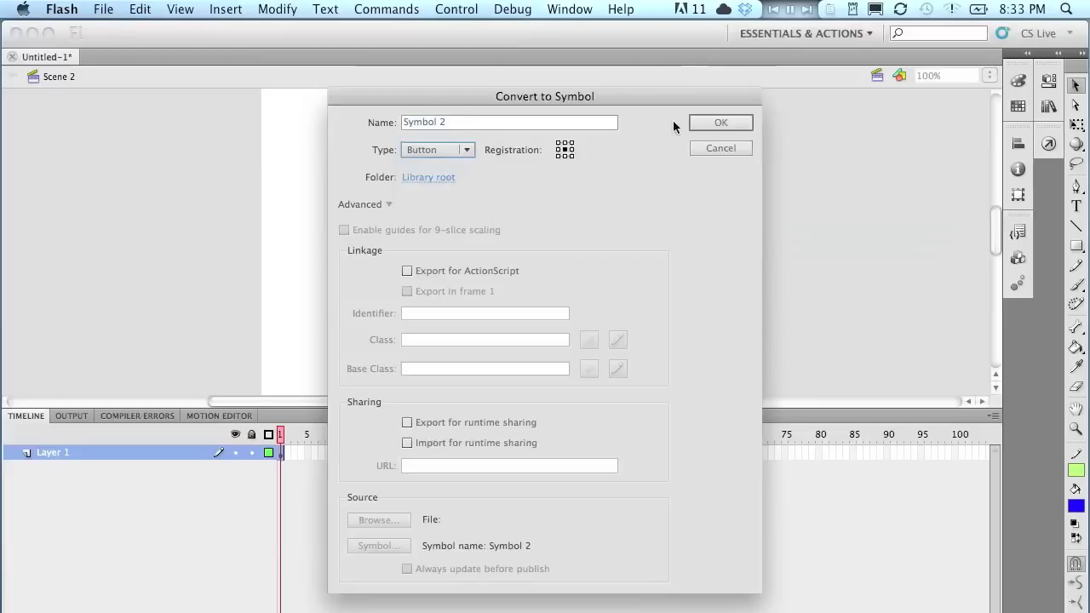
click(704, 120)
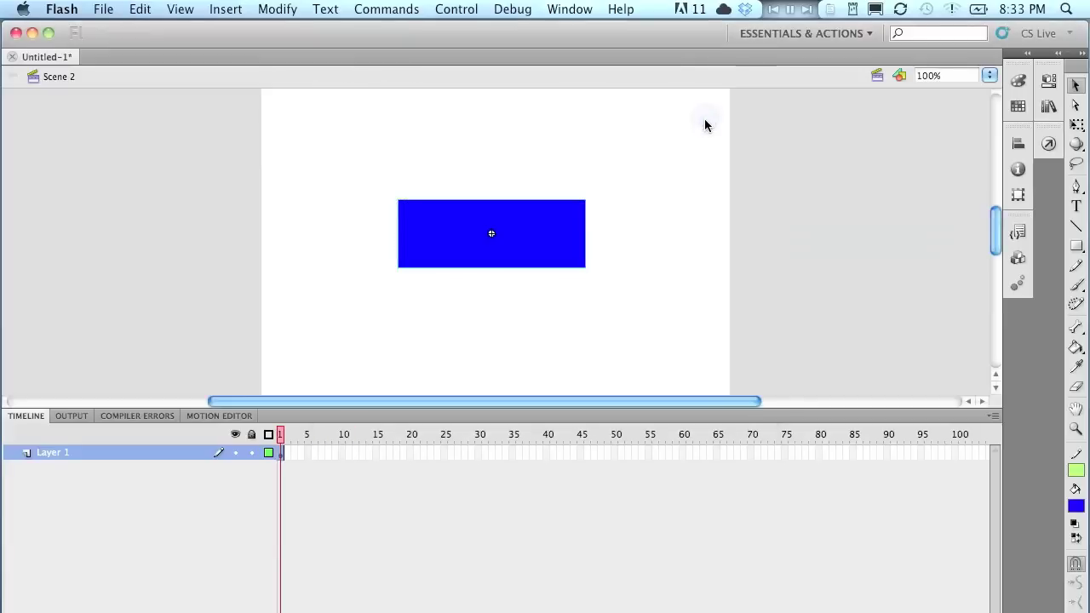
click(790, 166)
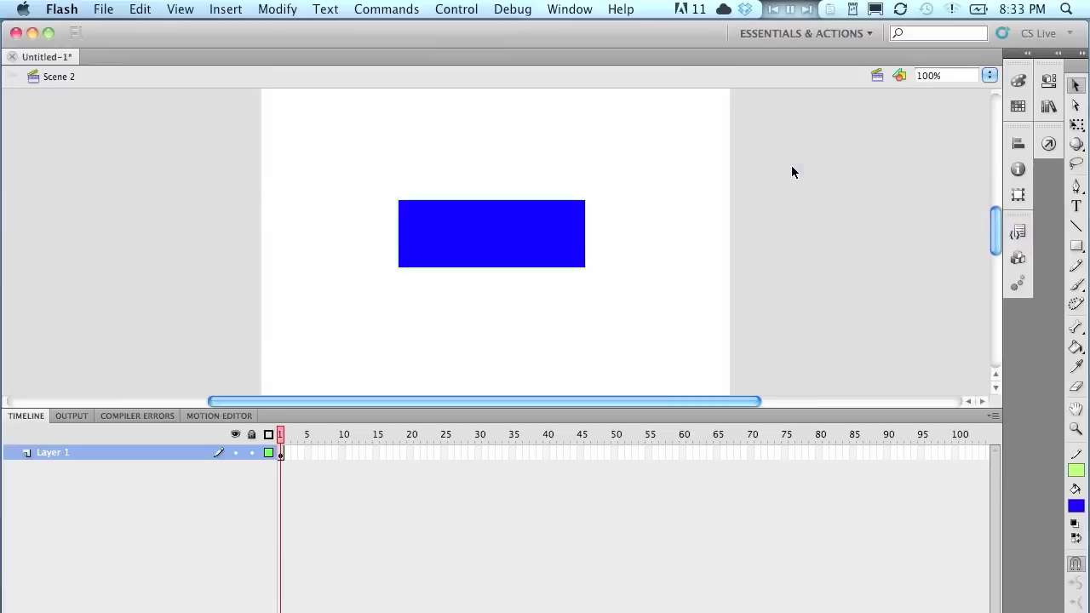
- Switch back to Scene 1 and select the red circle button
click(874, 75)
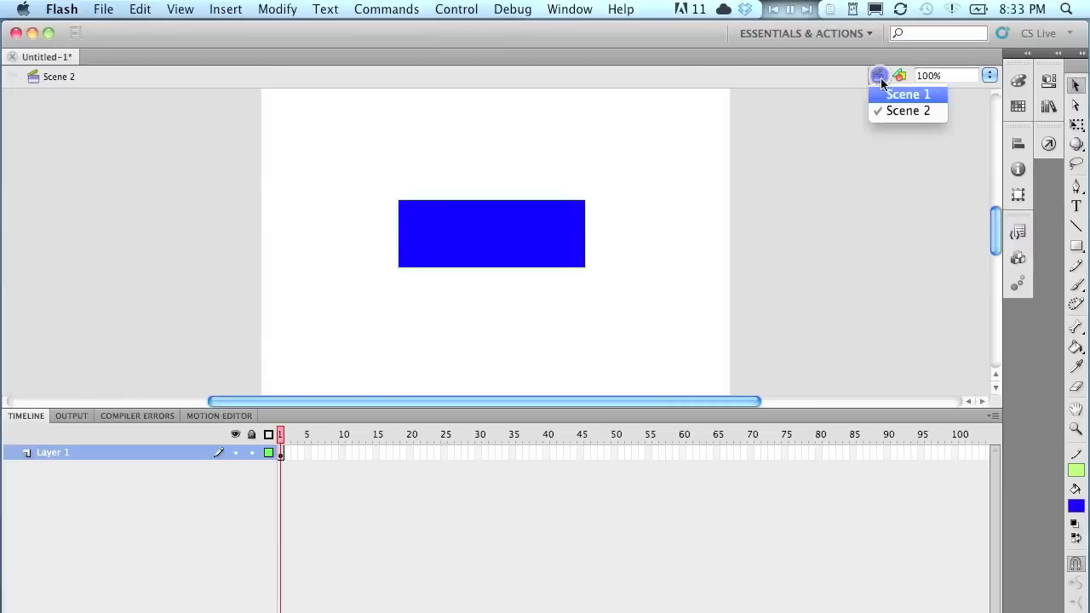
click(906, 95)
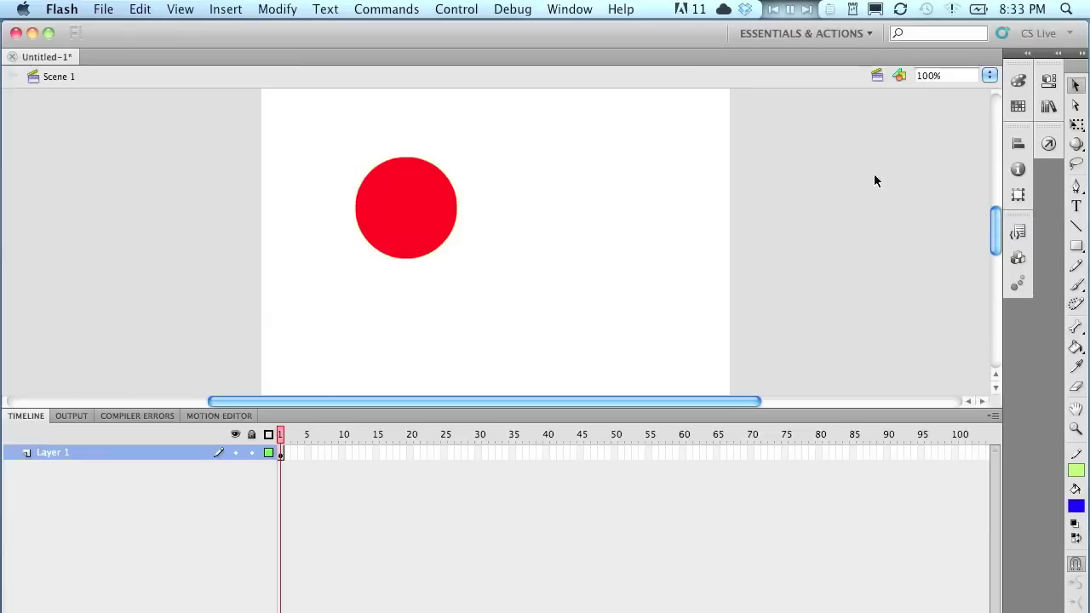
click(420, 204)
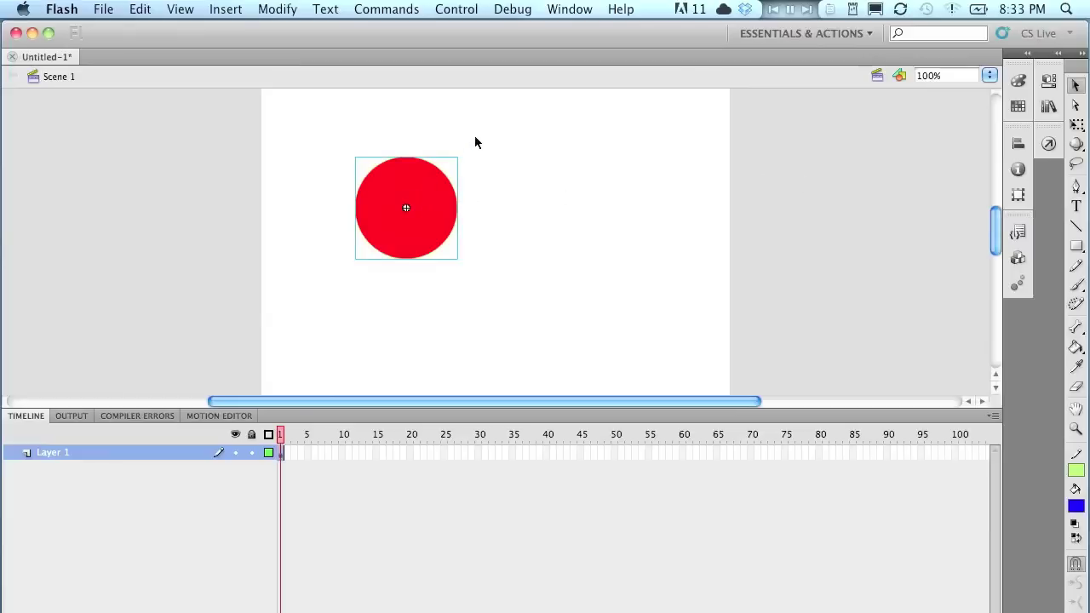
click(569, 10)
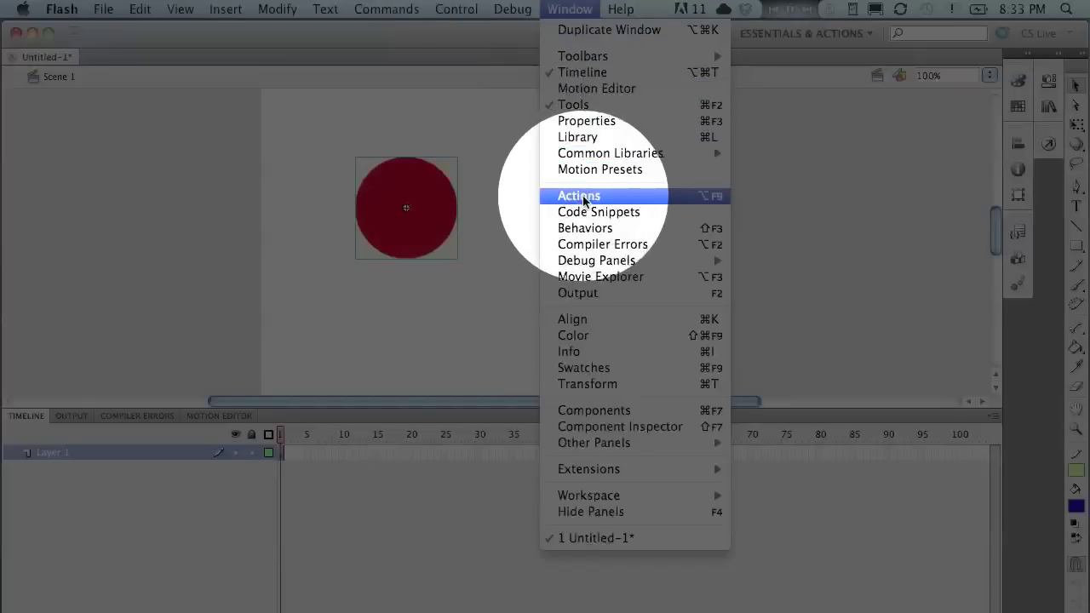
- Give the circle button the action on(release) { gotoAndPlay("Scene 2",1) } and collapse the Actions panel
click(634, 200)
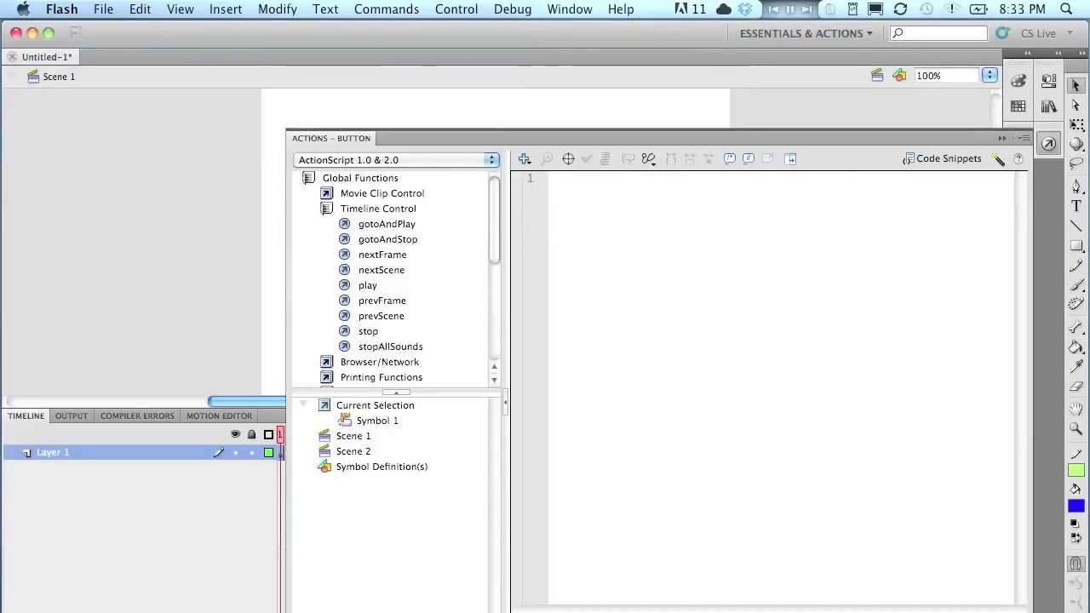
text(o)
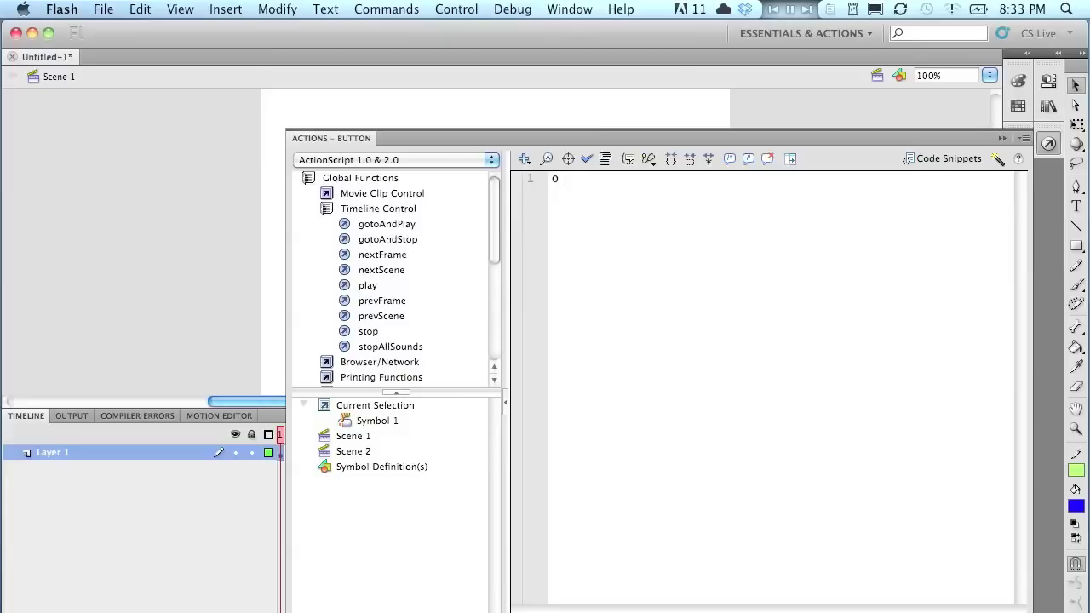
text(n(r)
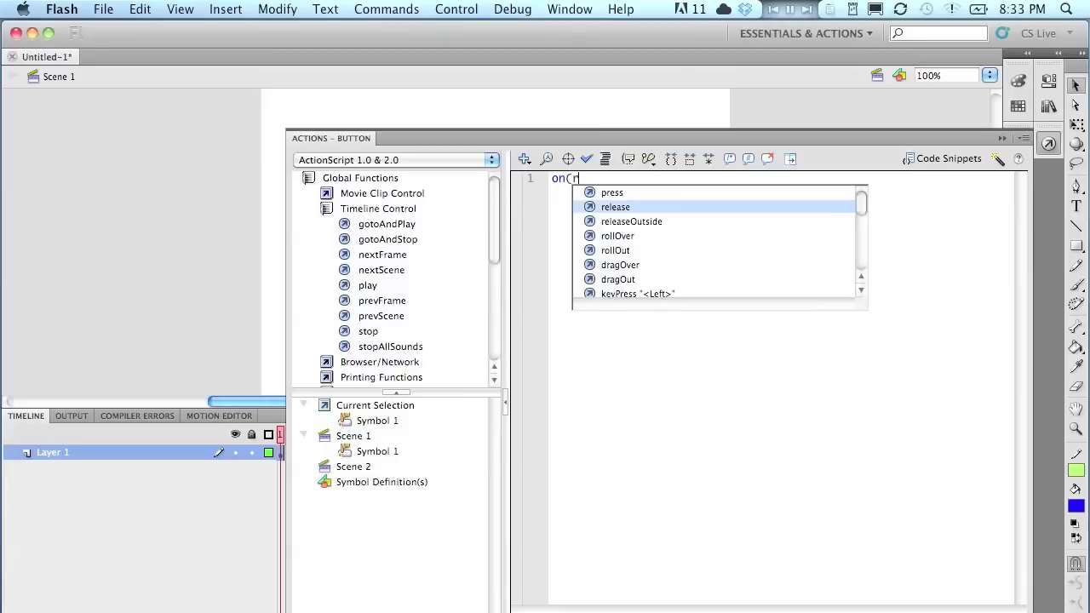
text(elease)
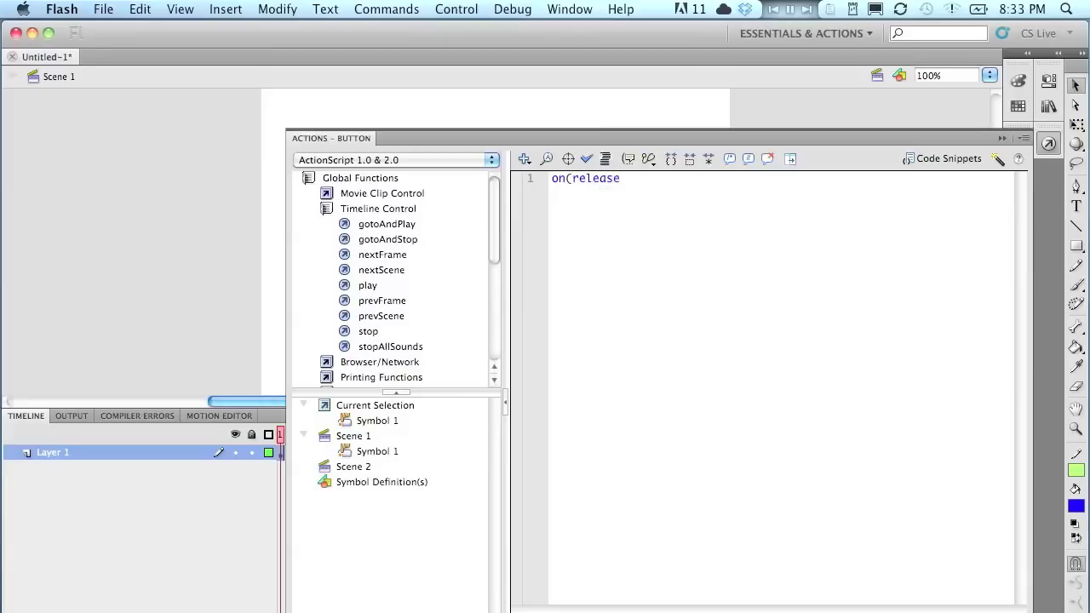
text() {)
key(Return)
text(gotoAndPlay)
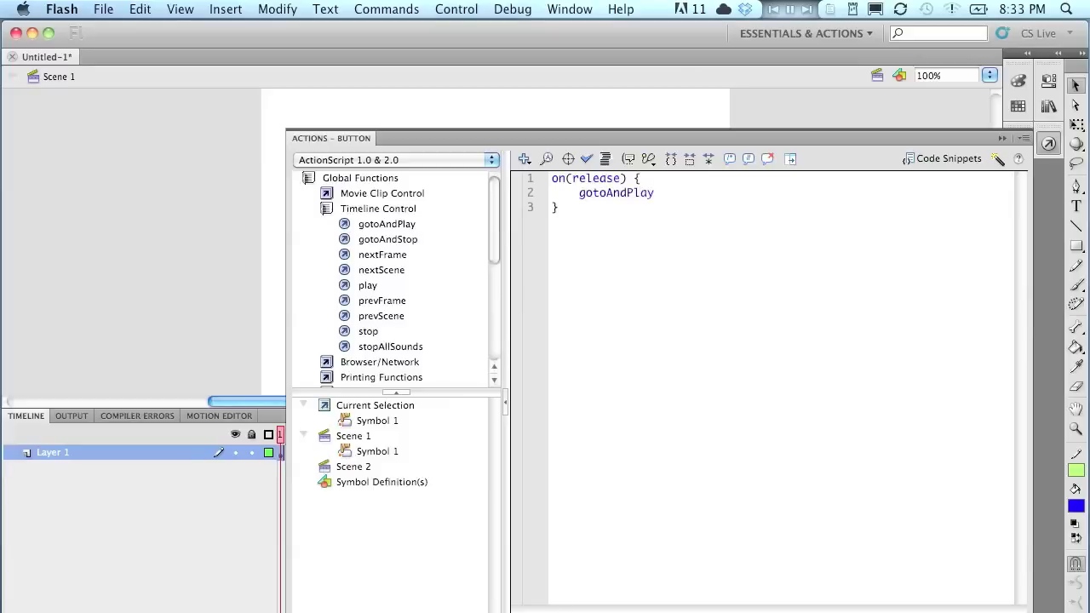
text(()
key(BackSpace)
key(BackSpace)
text((")
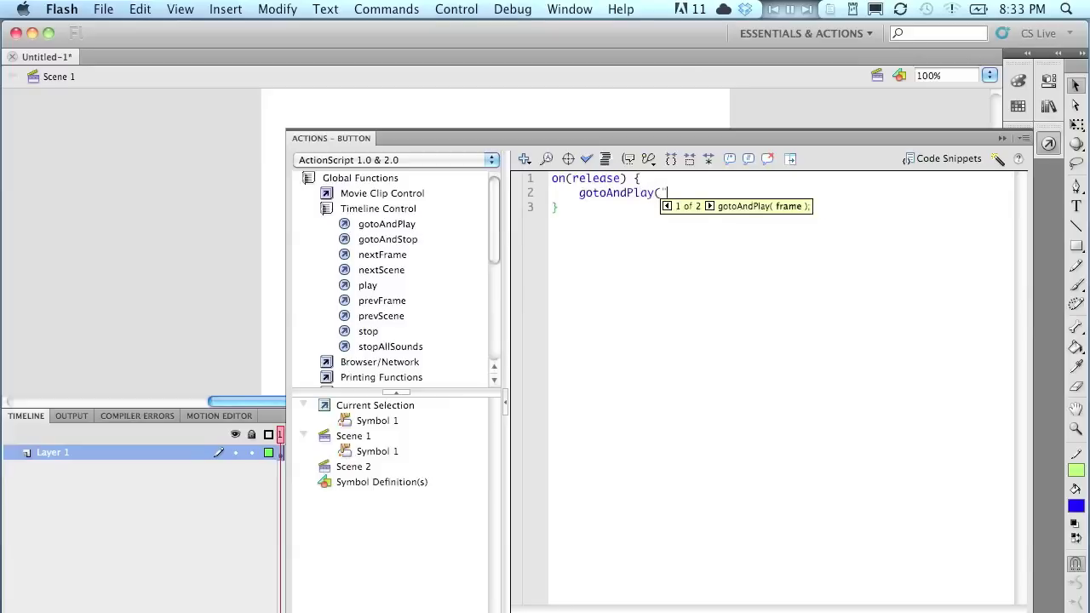
text(Scene 2",1))
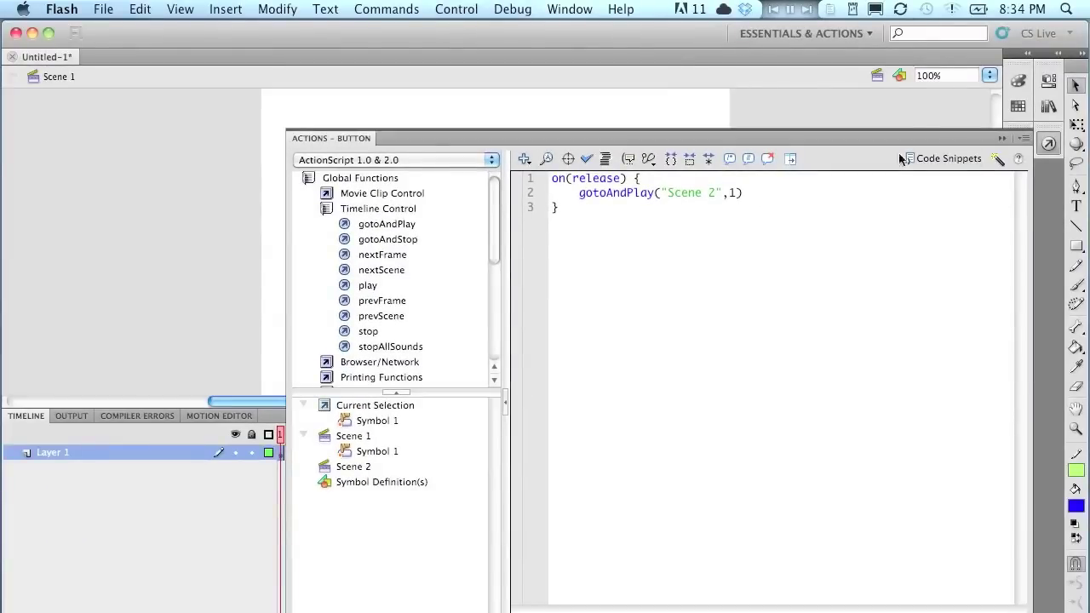
click(999, 139)
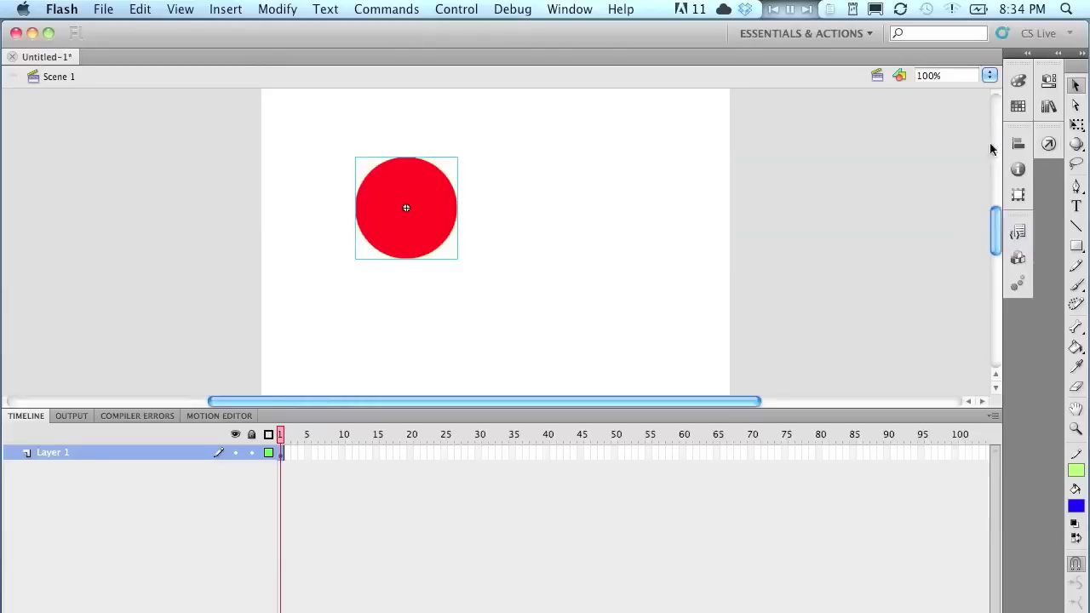
- Switch to Scene 2 and select the blue rectangle button
click(841, 196)
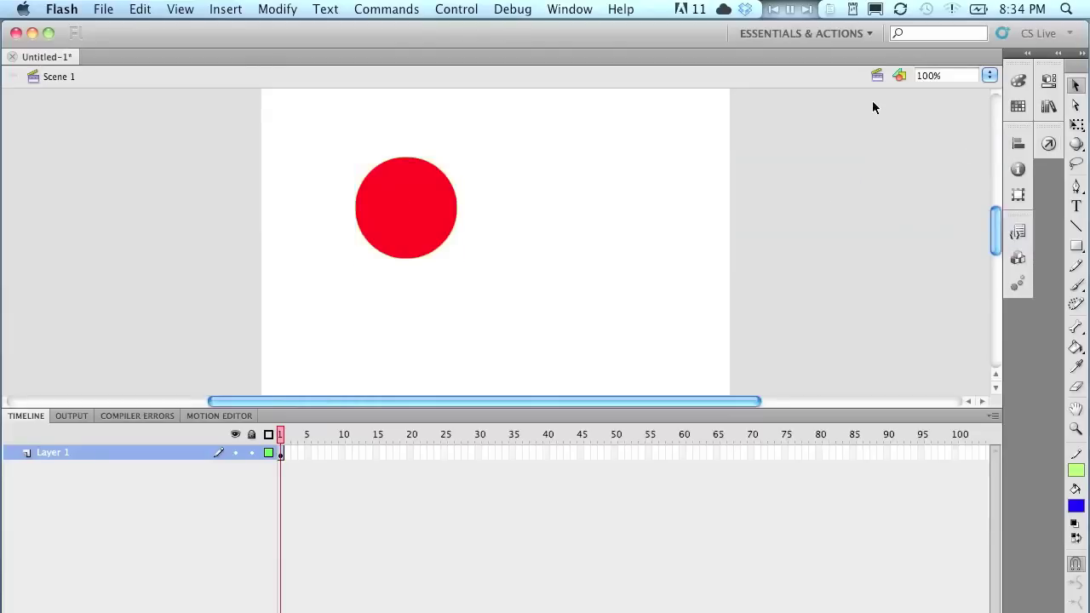
click(877, 75)
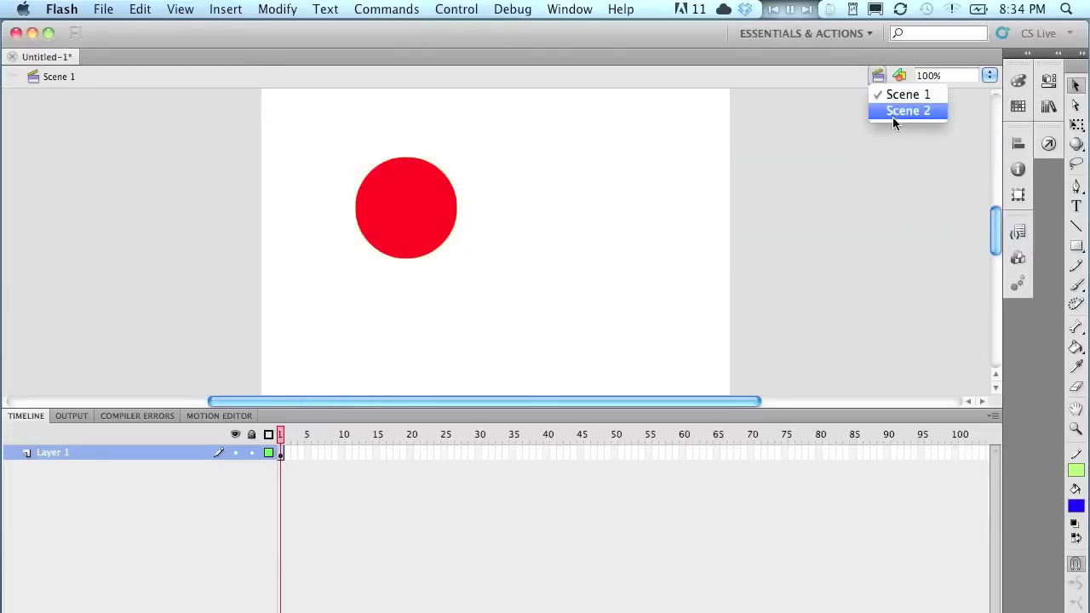
click(893, 117)
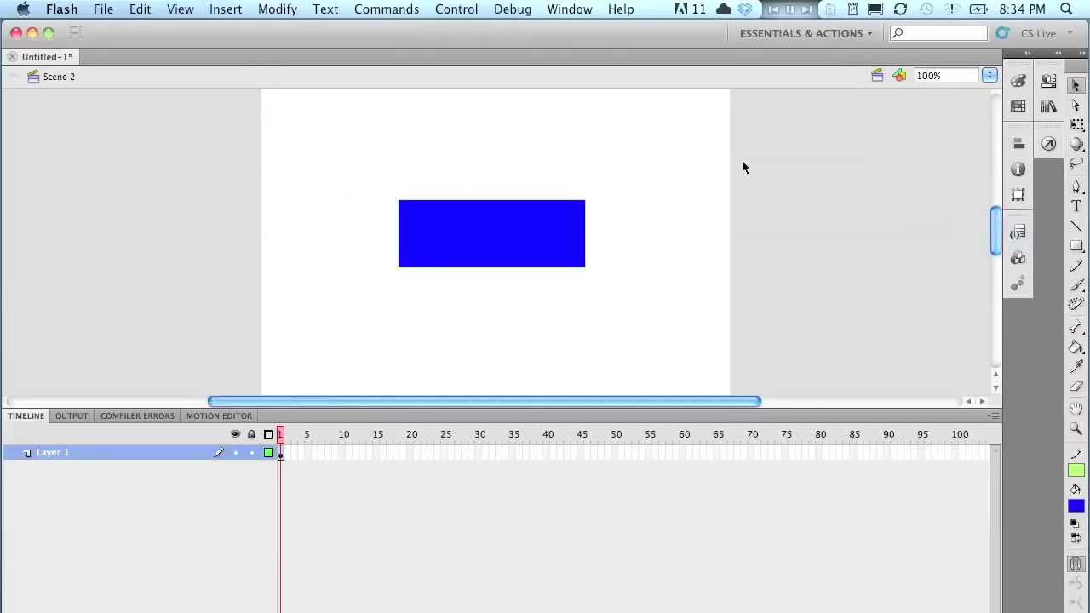
click(496, 232)
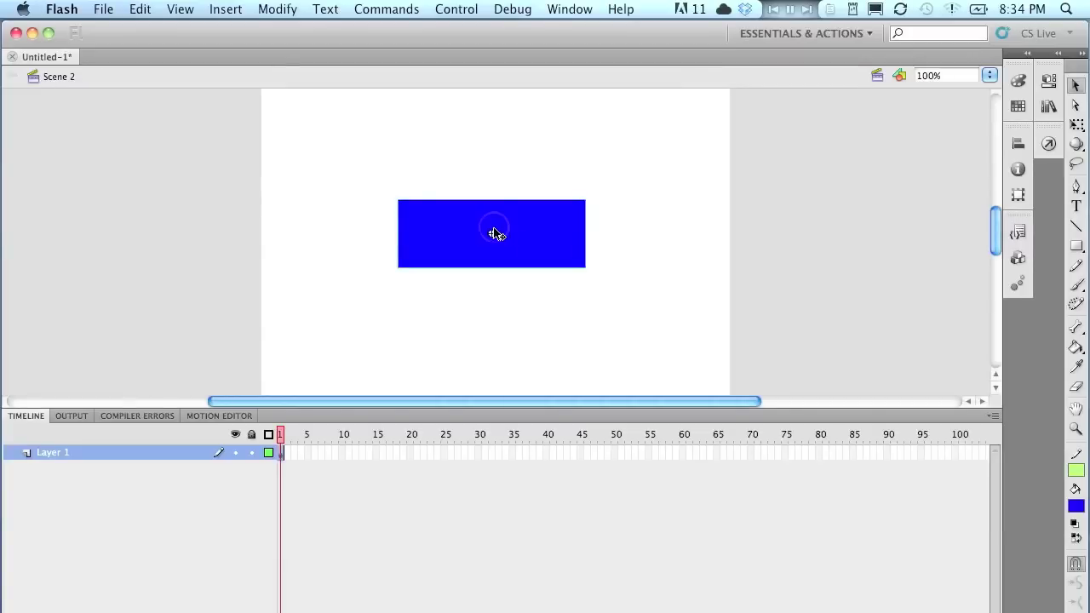
- Give the rectangle button the action on(release) { gotoAndPlay("Scene 1",1) } and collapse the Actions panel
click(574, 10)
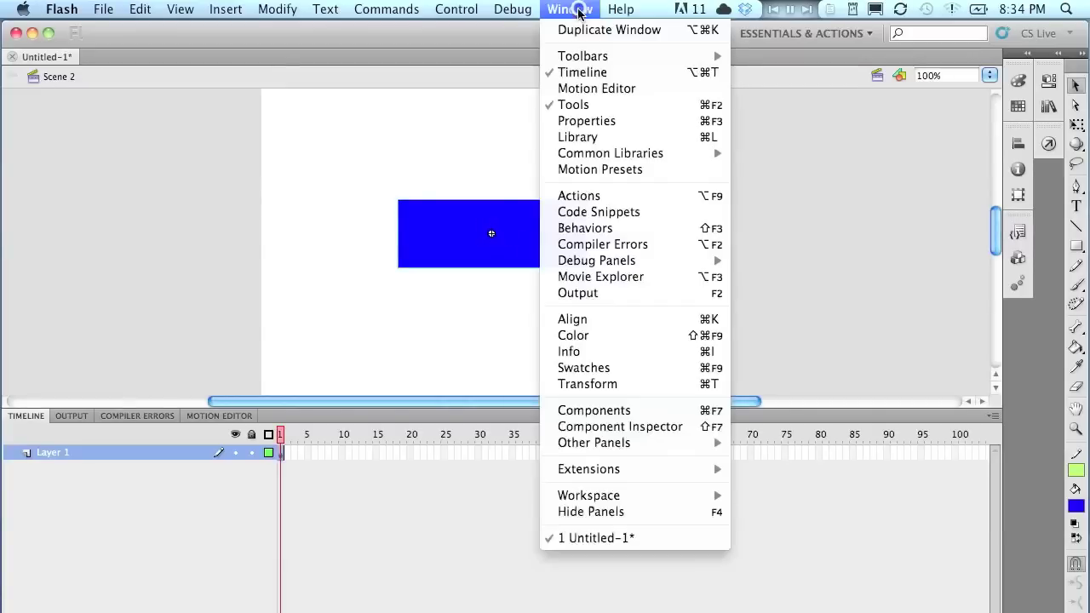
click(640, 198)
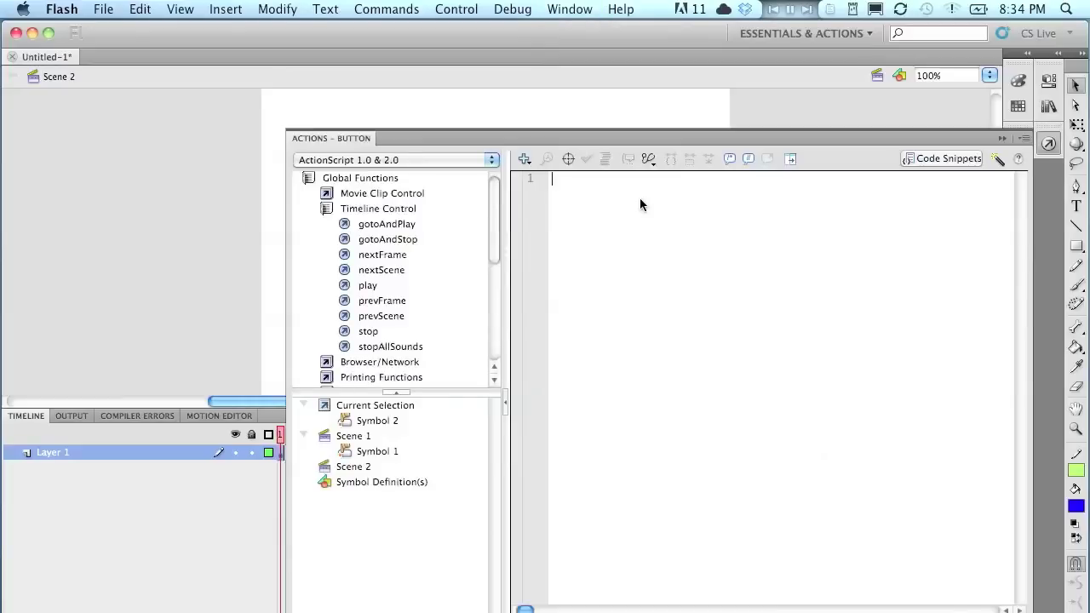
text(on)
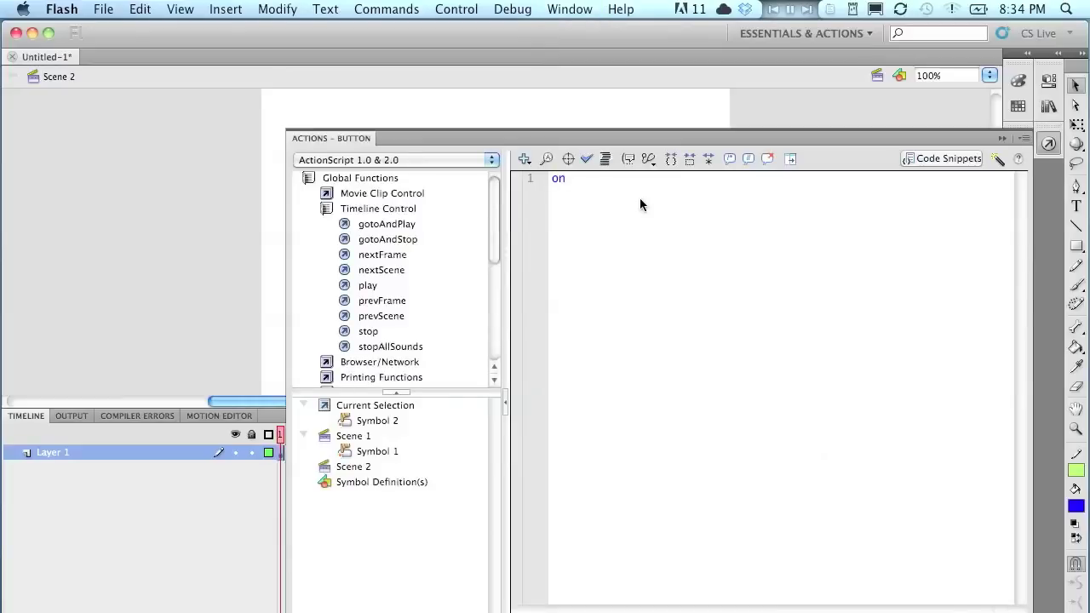
text(()
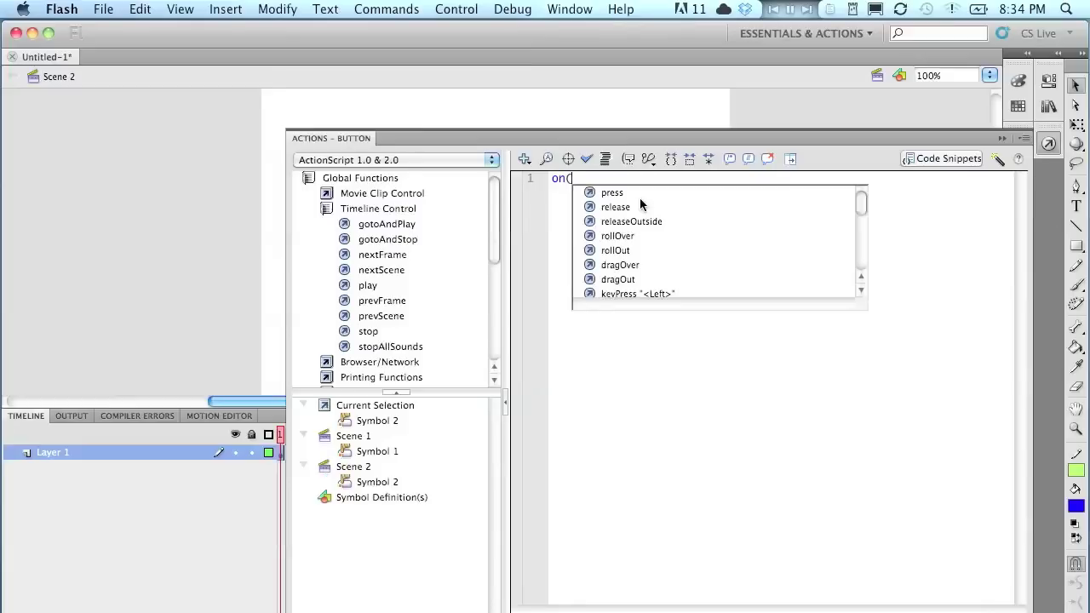
text(reledse) {)
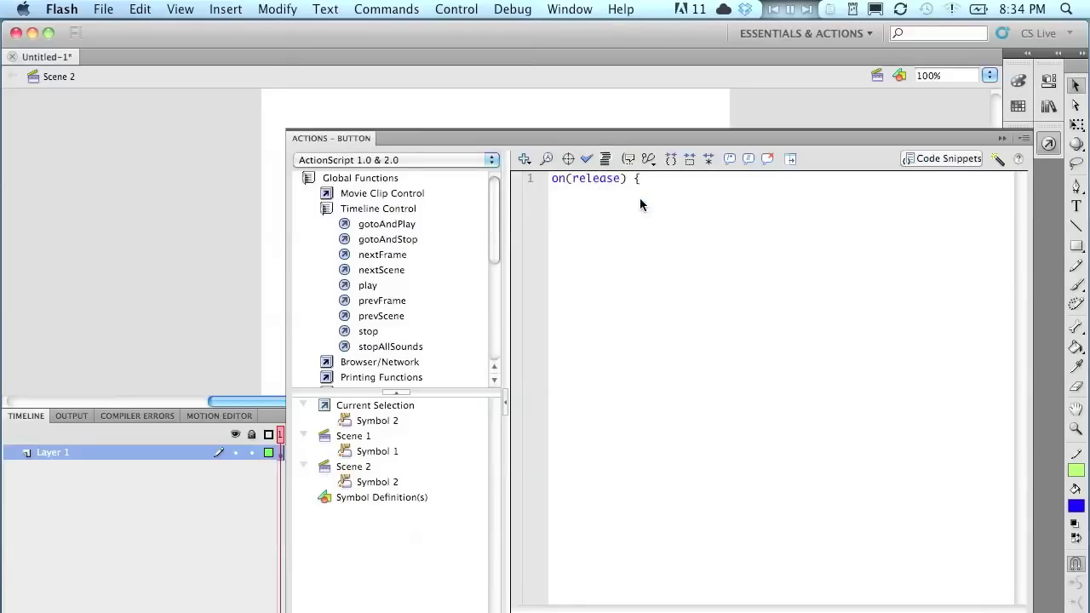
key(Return)
text(gotoAndPlay()
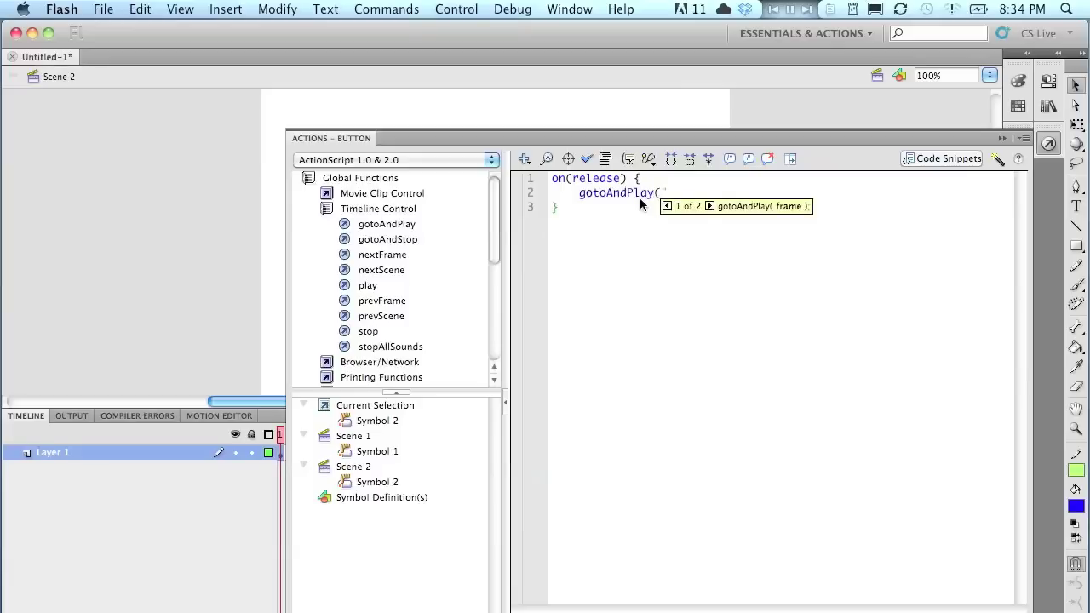
text("Scene 1",1))
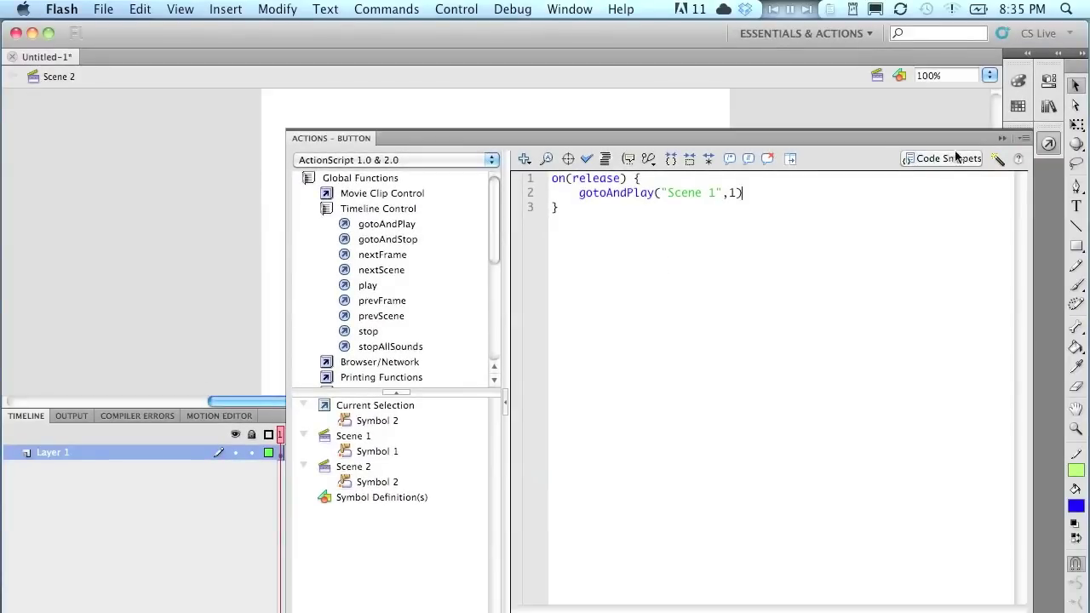
click(999, 142)
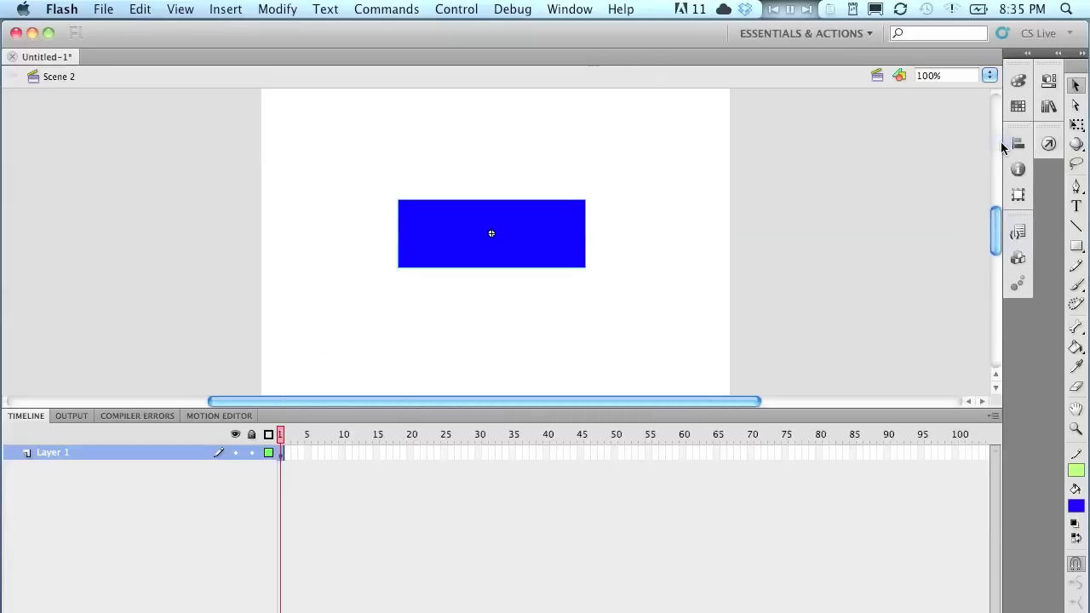
click(874, 176)
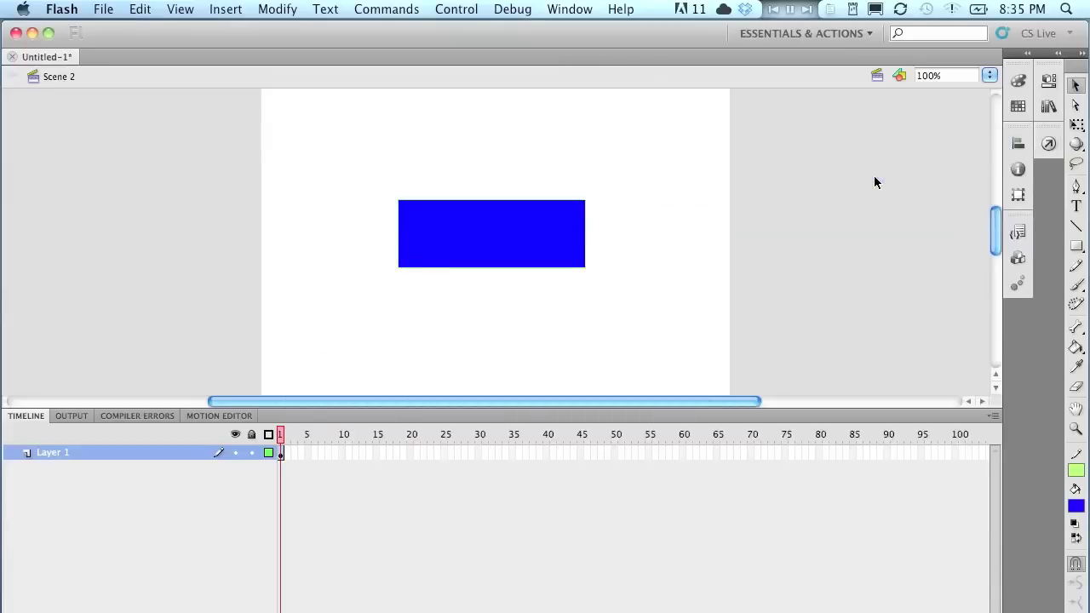
key(super+Return)
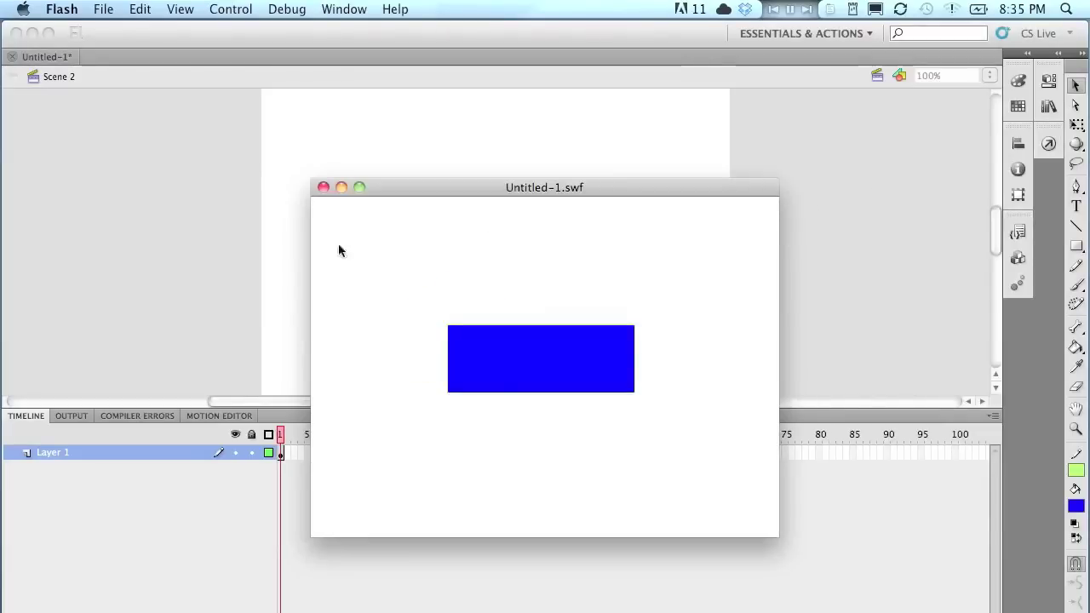
click(321, 187)
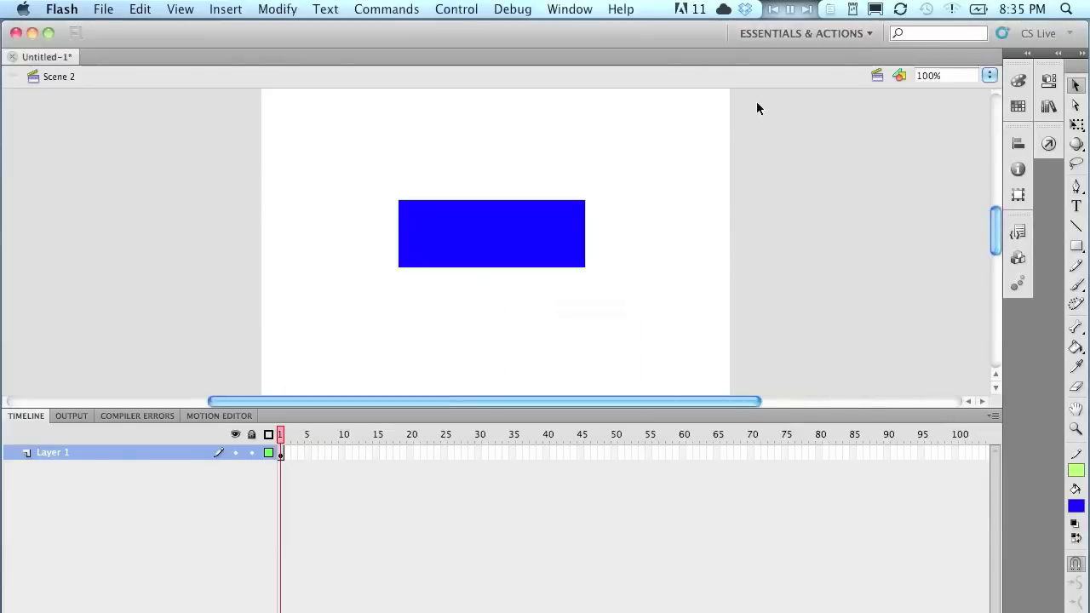
click(869, 76)
- In Scene 1, rename Layer 1 to 'circle' and Layer 2 to 'stop'
click(881, 93)
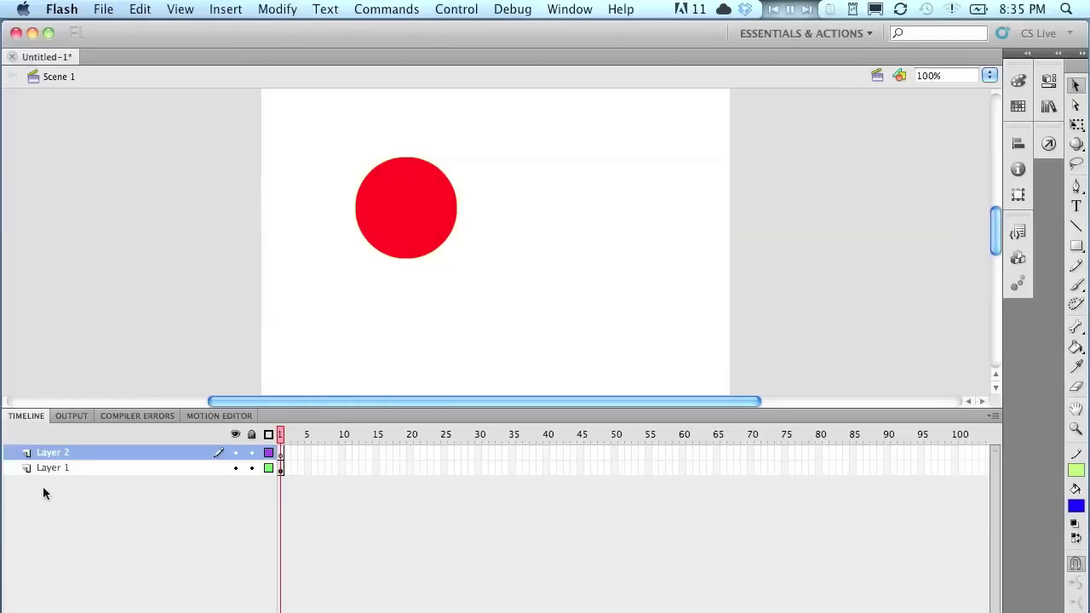
click(48, 467)
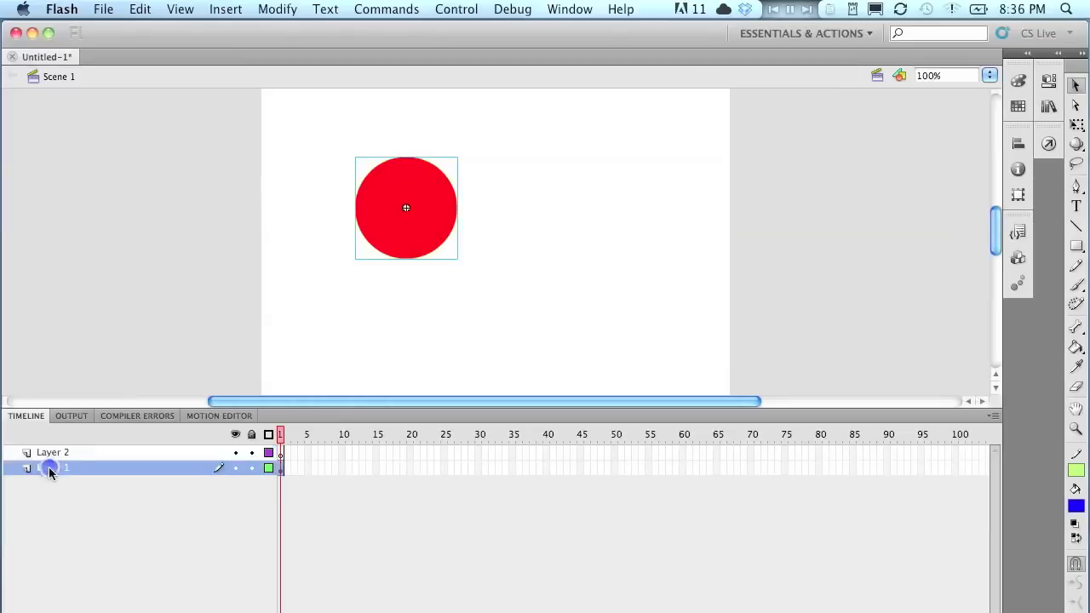
double_click(48, 467)
text(circle)
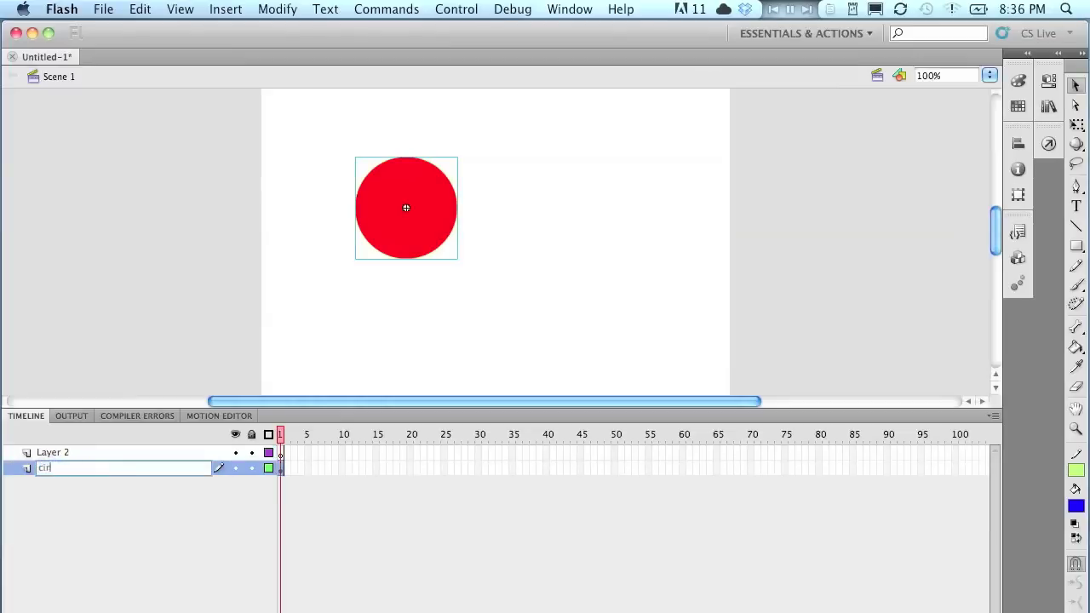
click(68, 454)
double_click(69, 454)
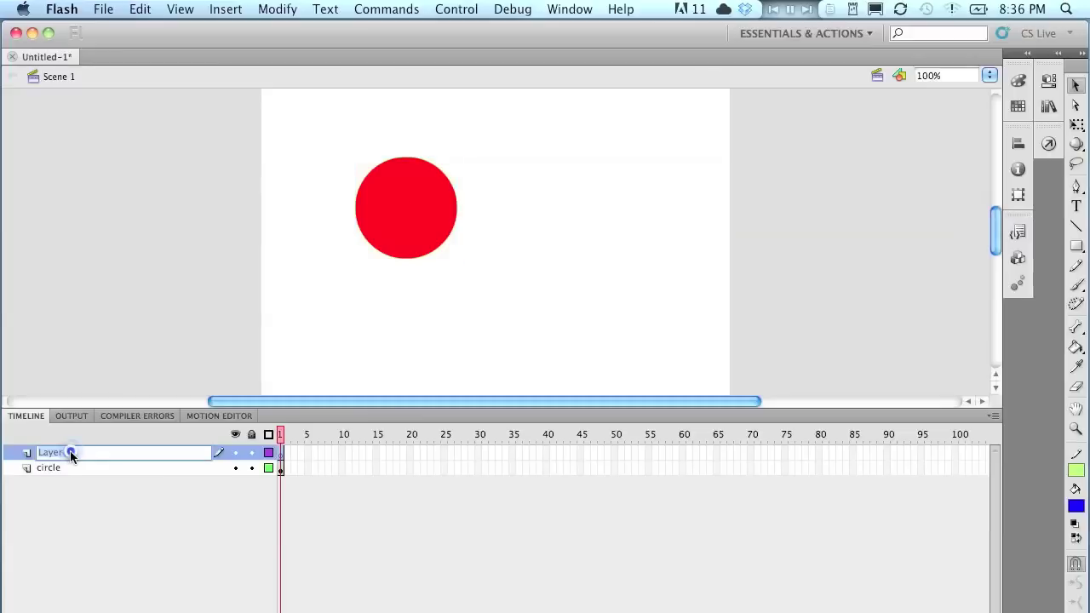
text(stop)
key(Return)
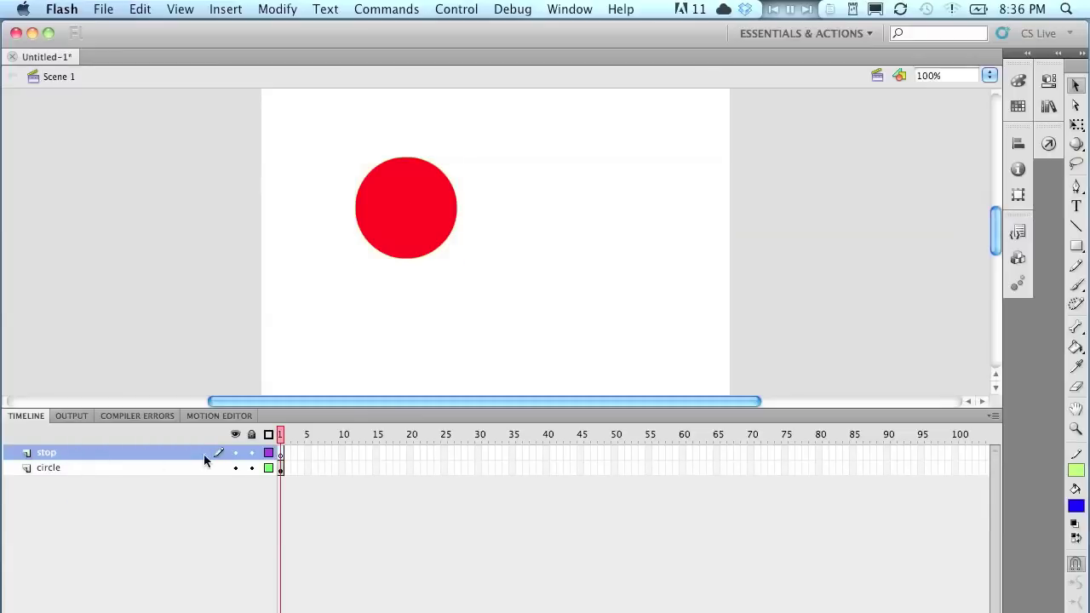
- Add the frame script stop(); to frame 1 of the stop layer via the Actions panel
click(566, 10)
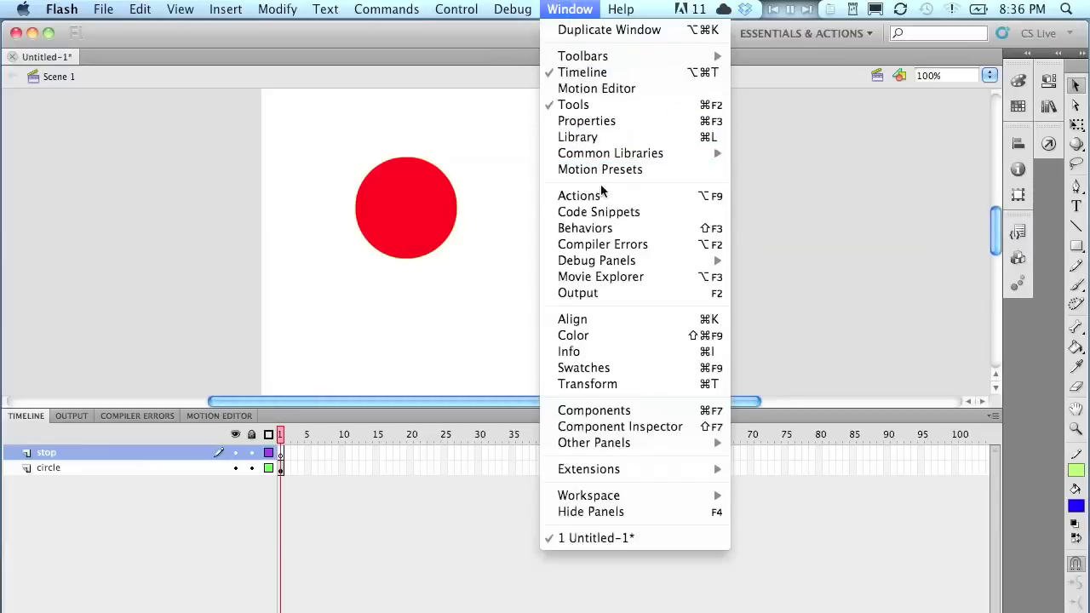
click(654, 196)
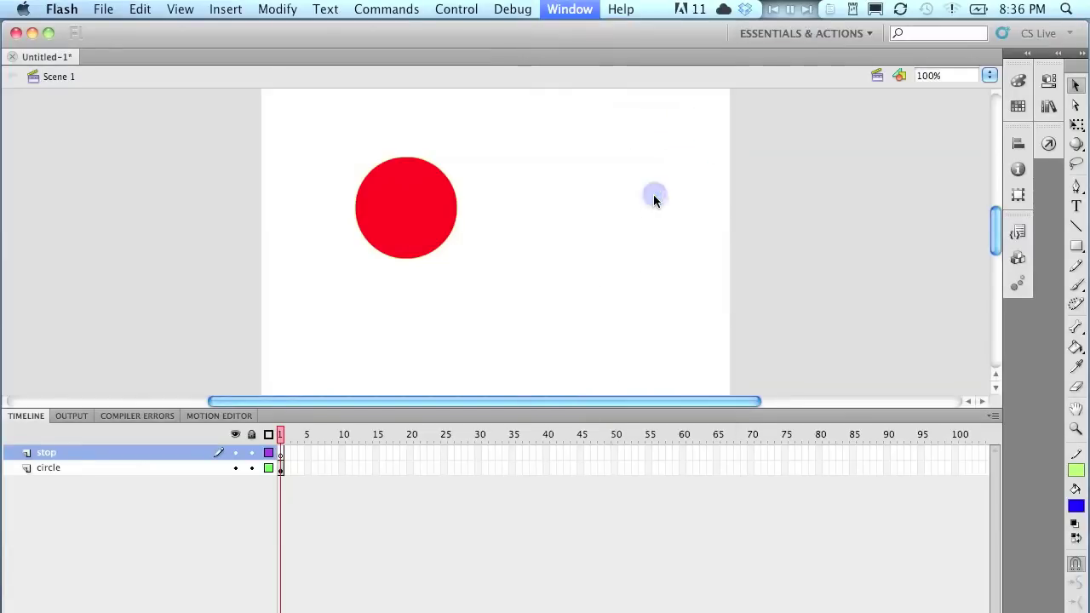
text(stop( )
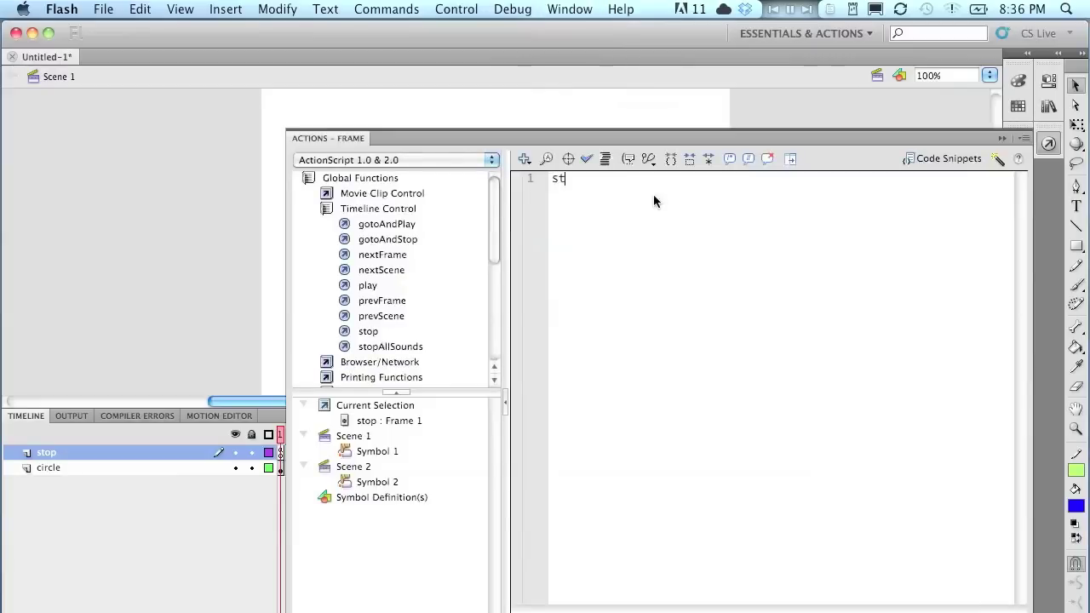
text();)
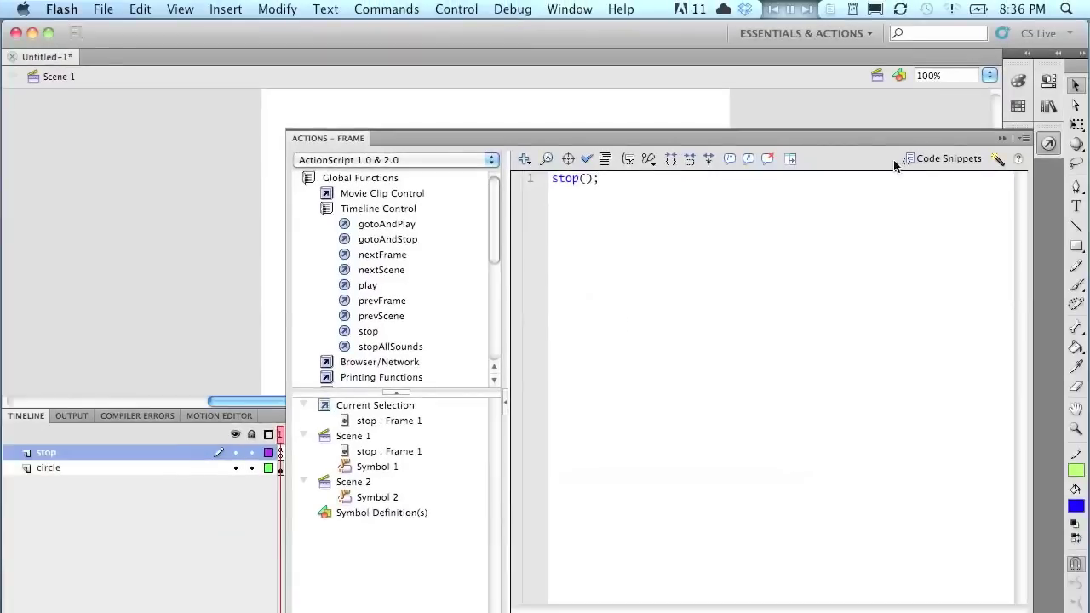
click(1001, 139)
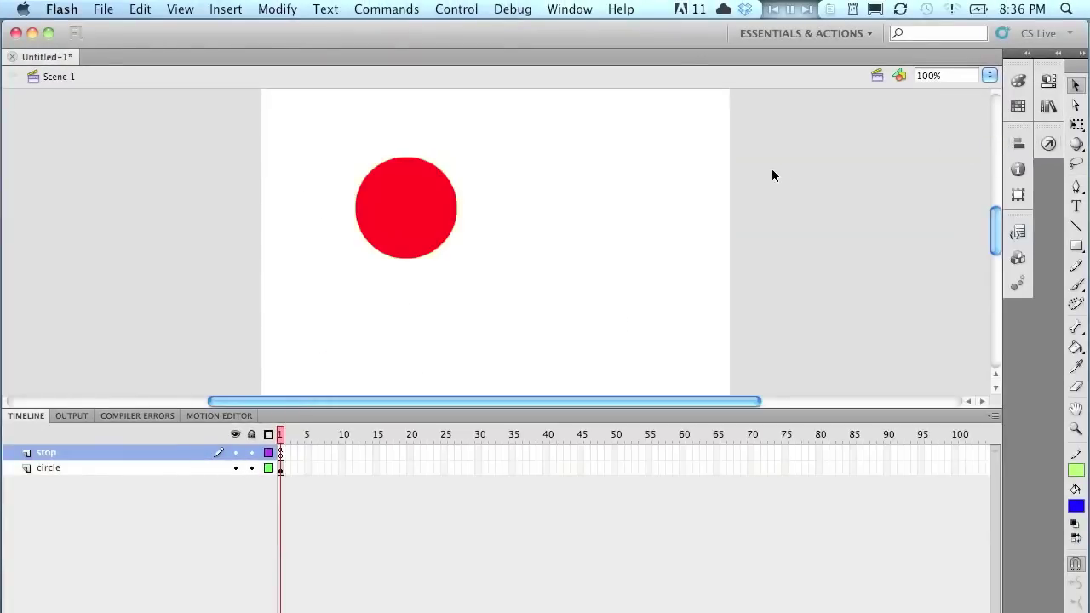
- Test the movie with Cmd+Return, close the SWF window, then switch to editing Scene 2
click(881, 75)
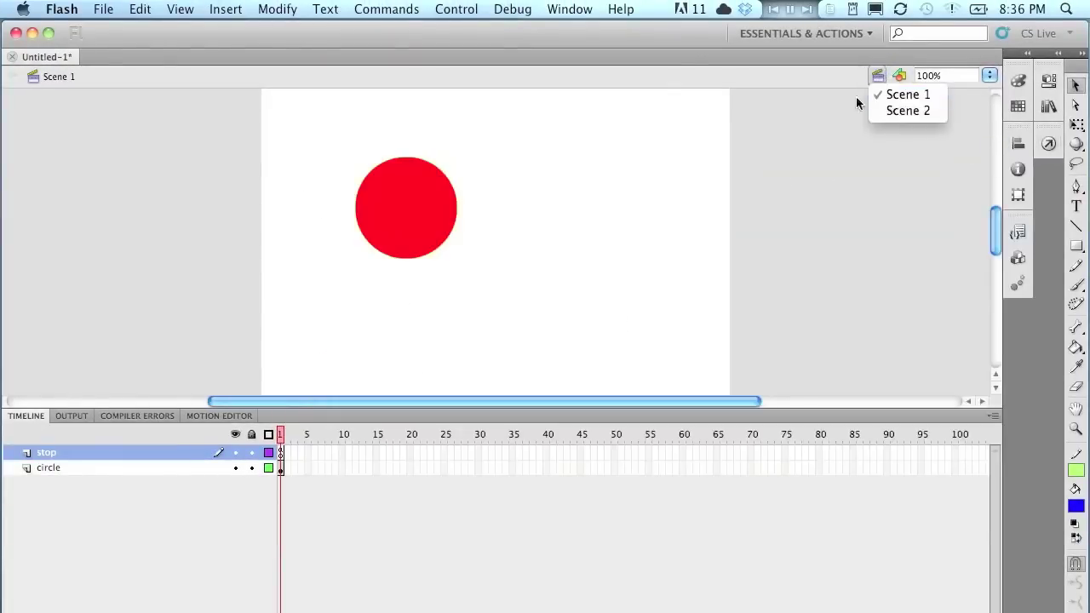
click(834, 105)
key(super+Return)
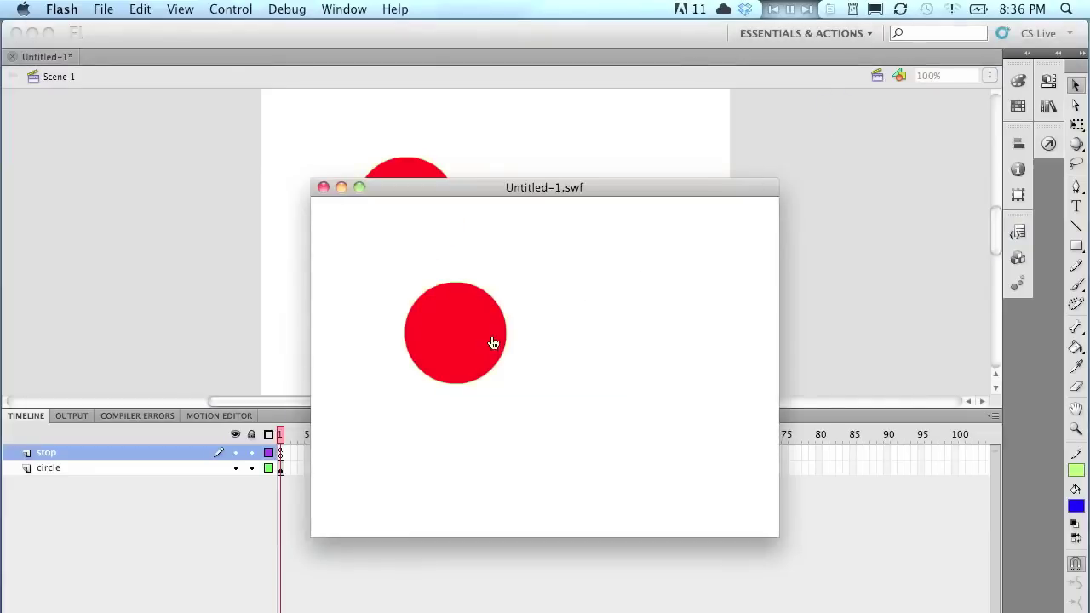
click(323, 187)
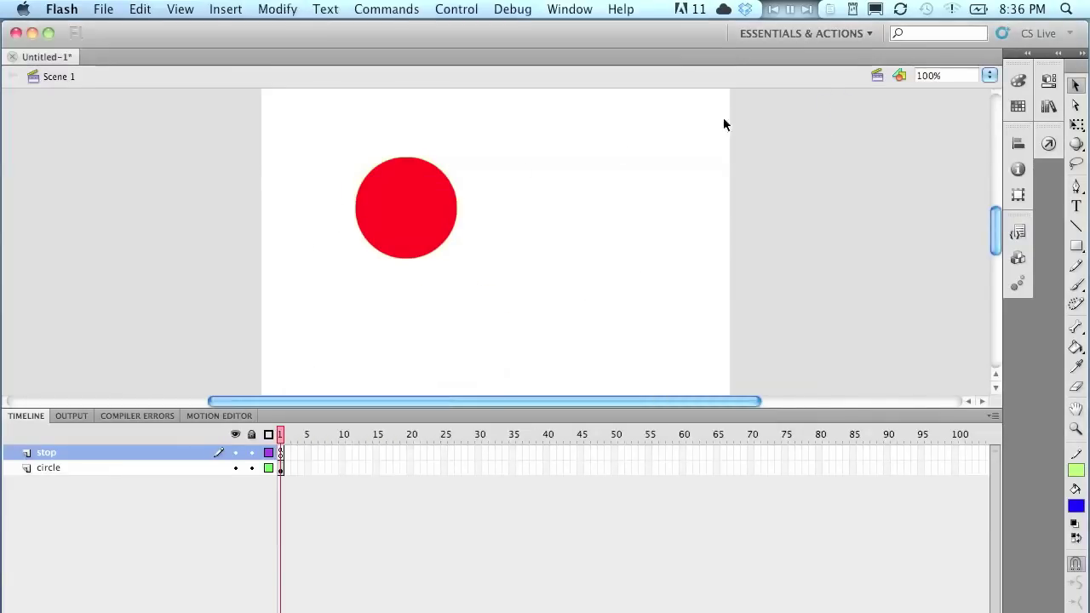
click(876, 76)
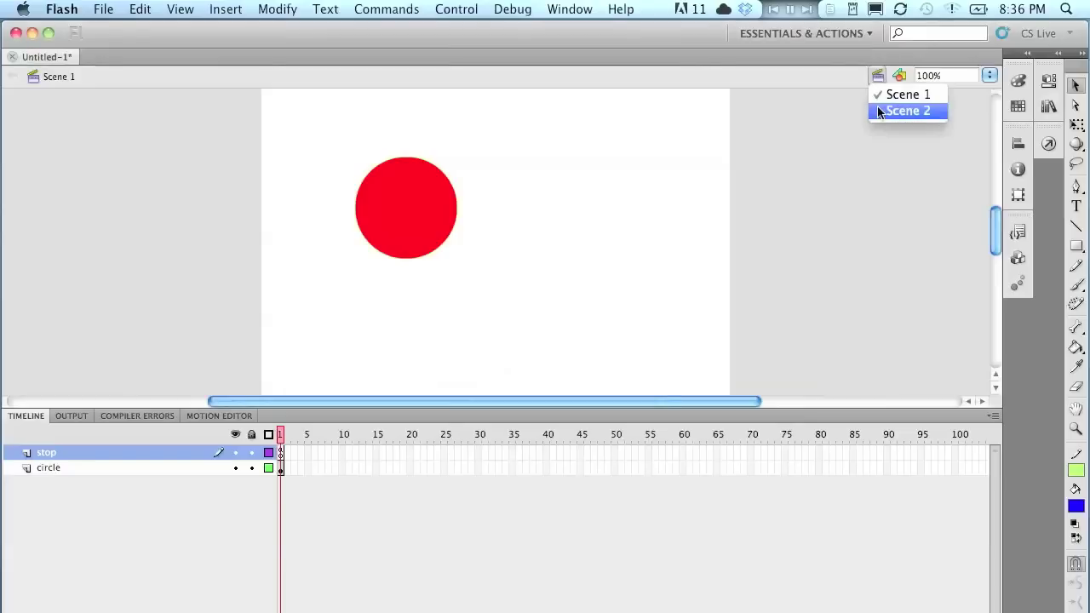
click(905, 110)
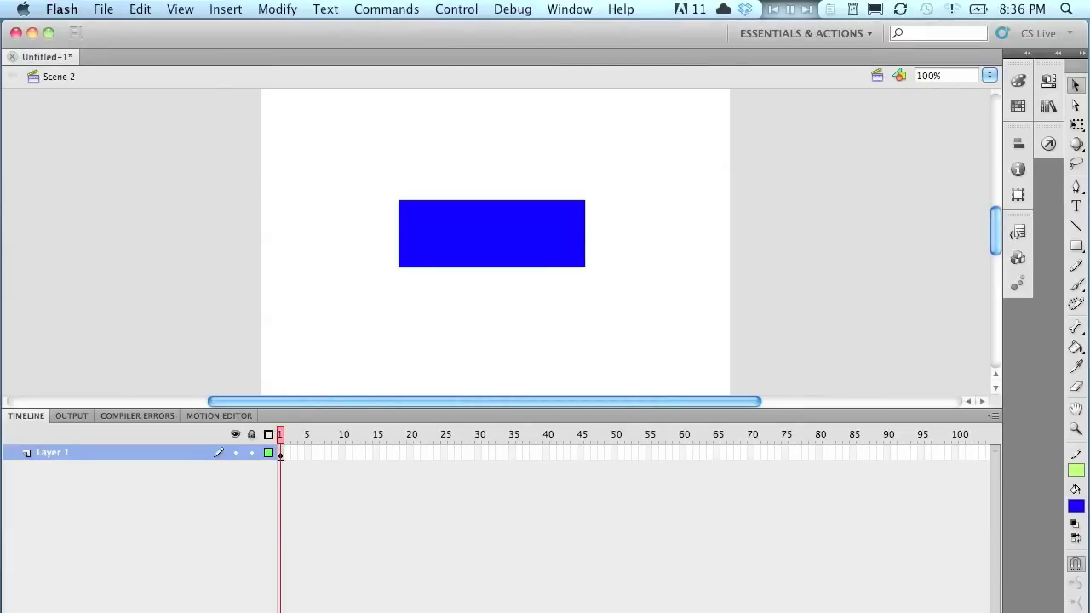
- Rename Scene 2's Layer 1 to 'rectangle' and add a new layer named 'stop' above it
double_click(50, 452)
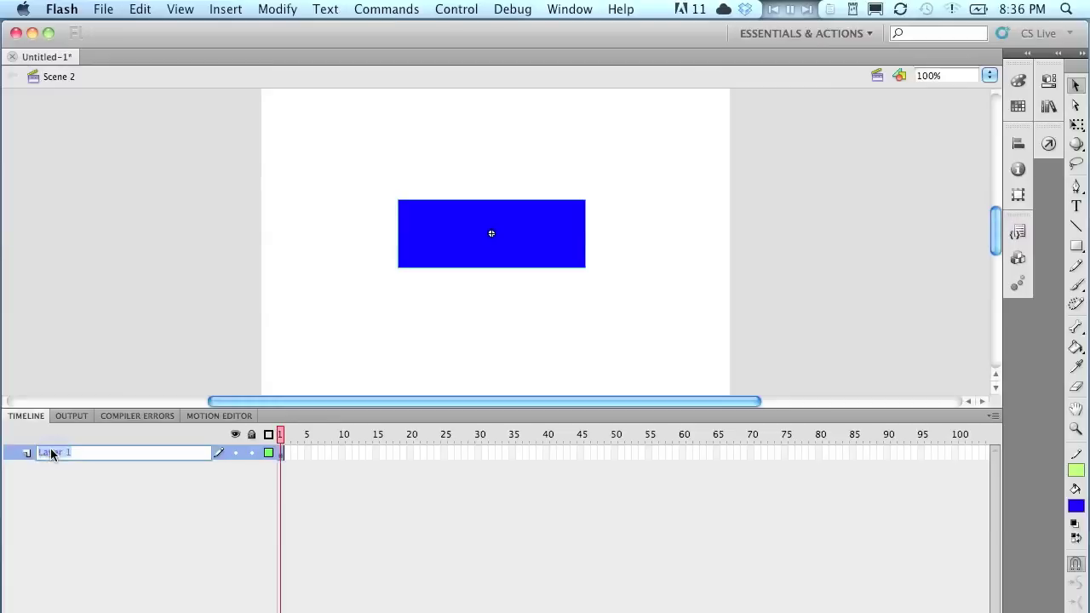
text(rectangle)
click(37, 474)
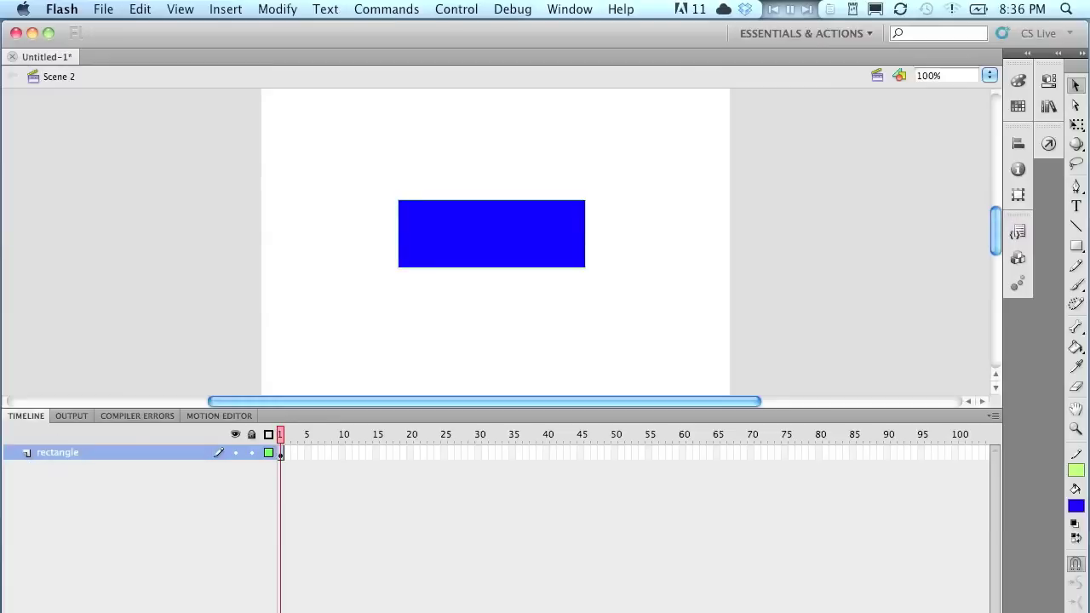
click(34, 606)
double_click(52, 452)
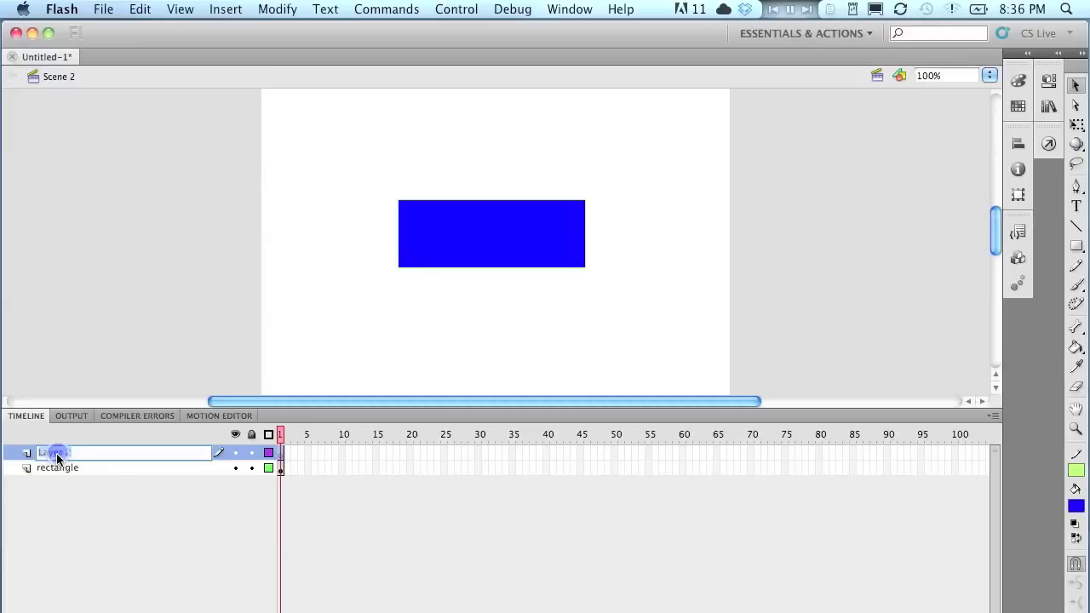
text(stop)
click(95, 489)
- Give the stop layer's frame 1 the script stop() in the Actions panel
click(579, 10)
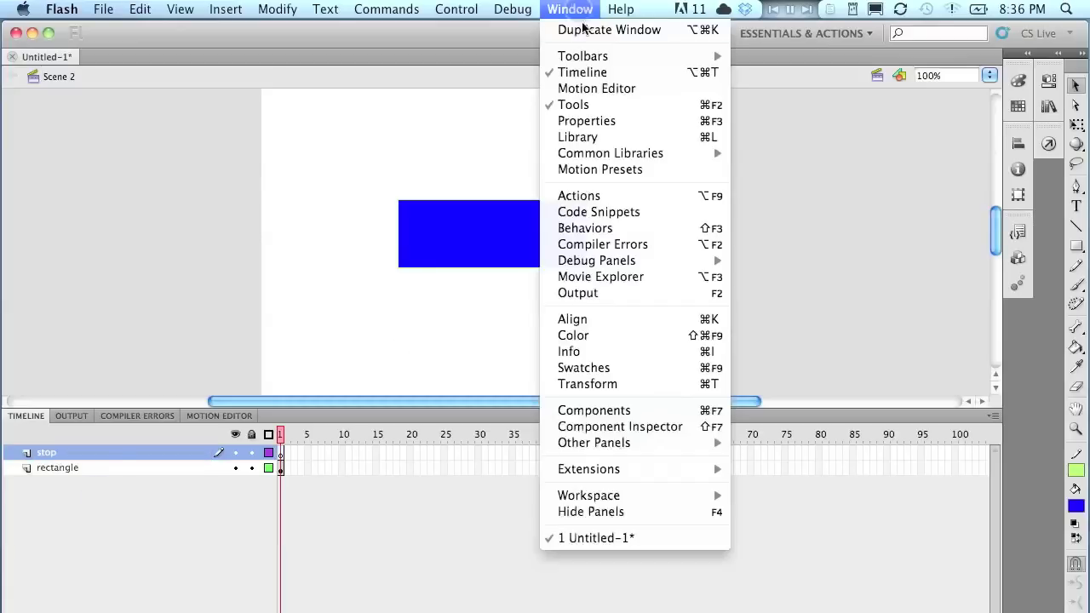
click(640, 195)
text(st)
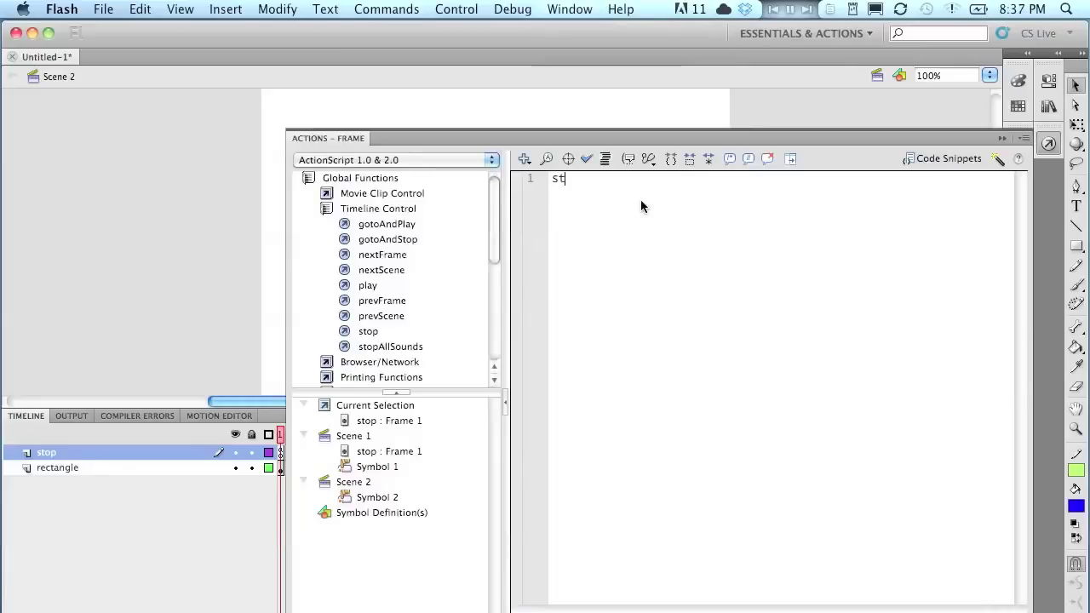
text(op();)
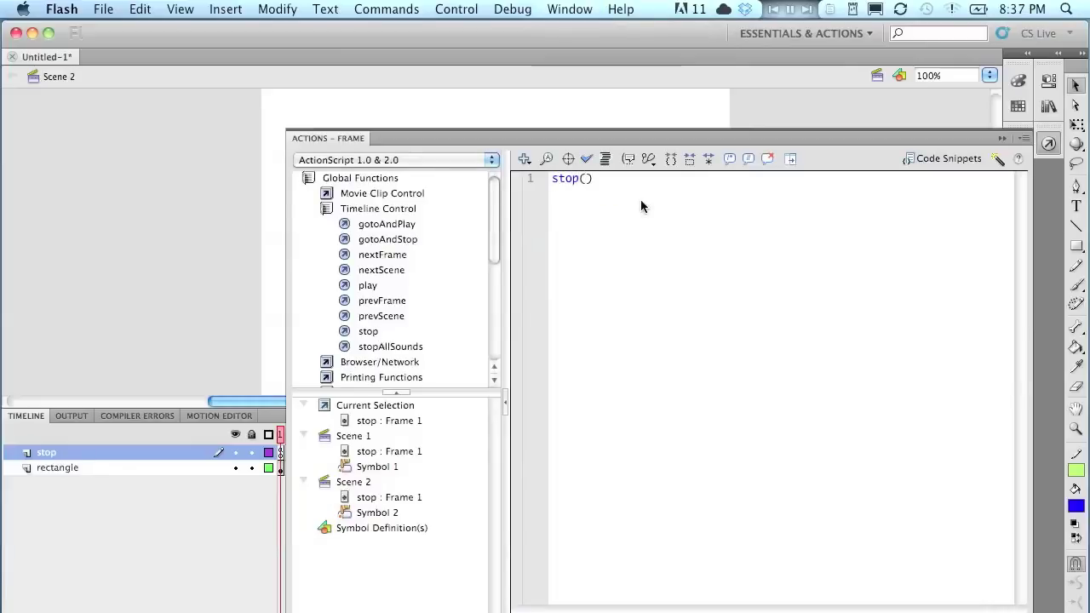
click(1000, 139)
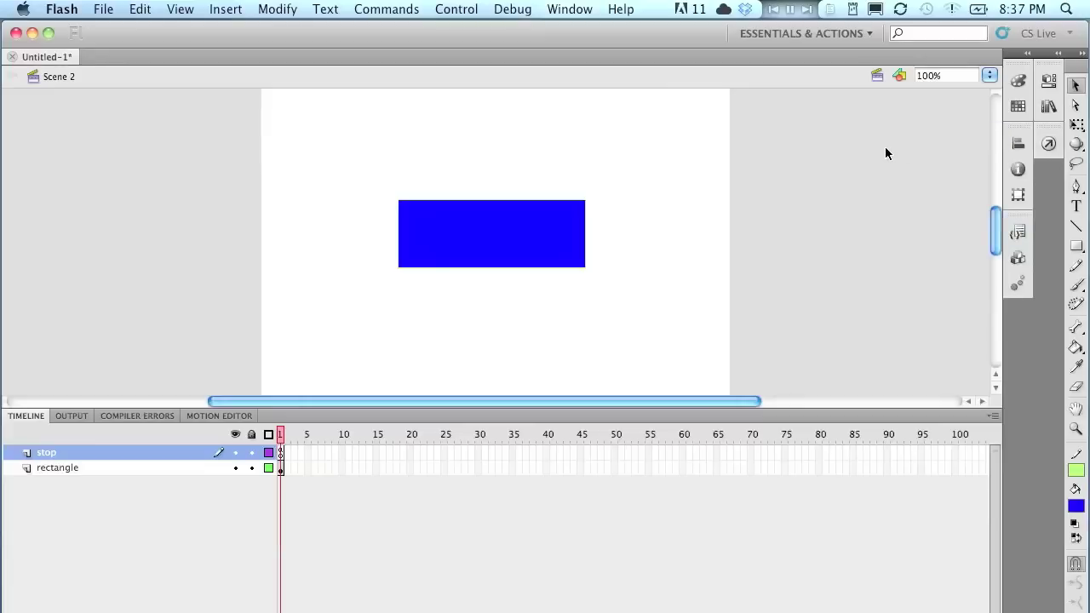
key(super+Return)
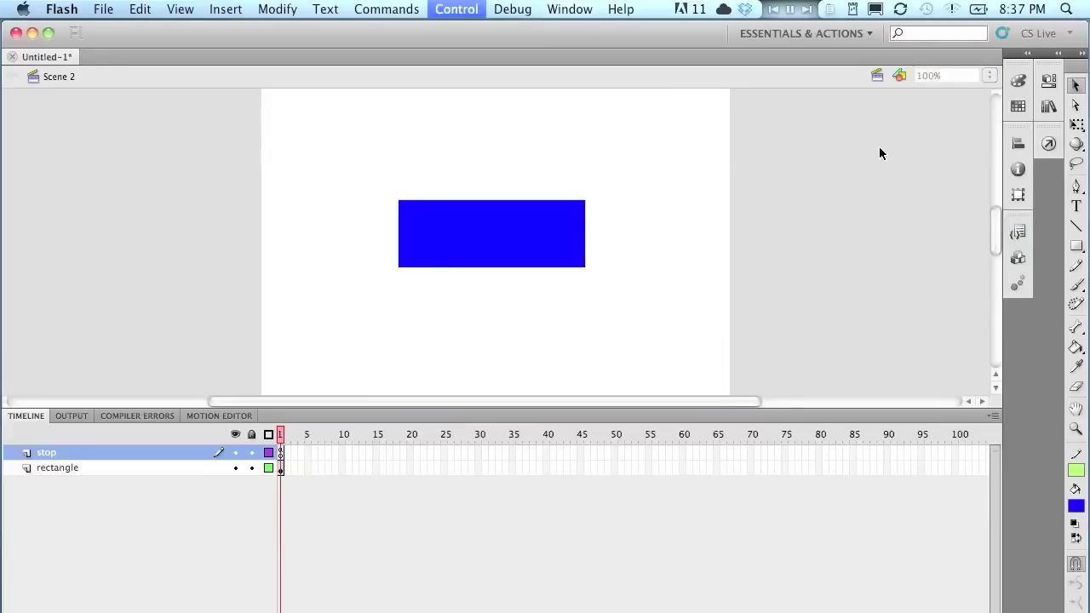
click(477, 317)
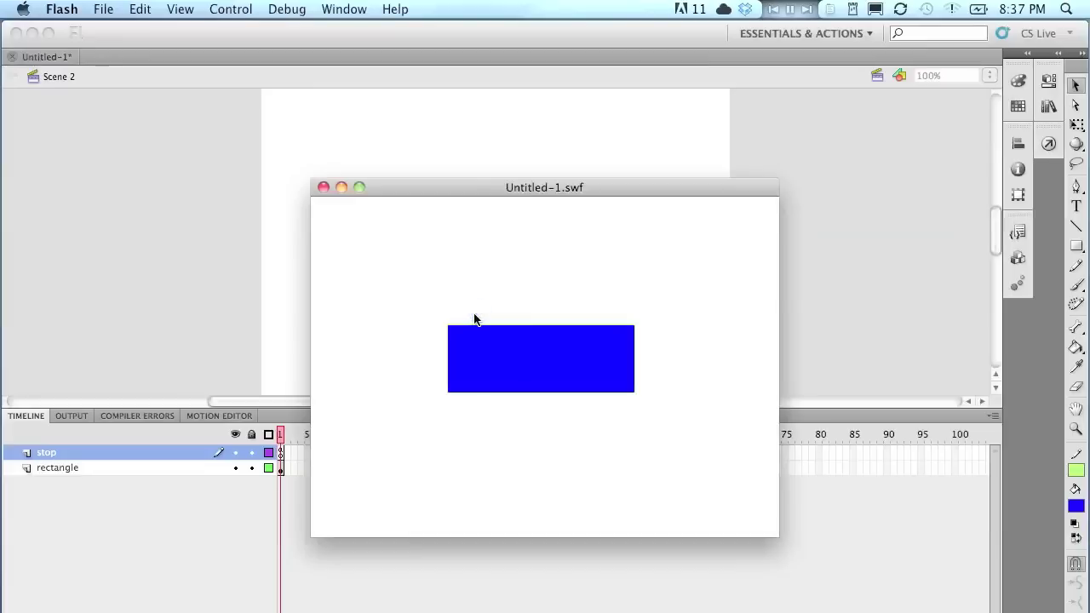
click(481, 342)
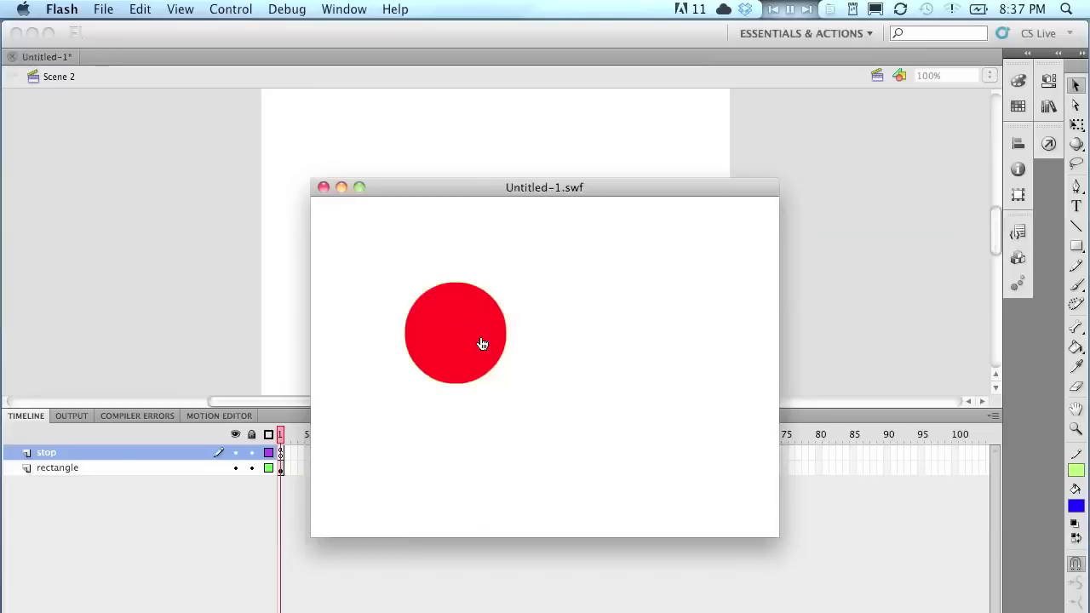
click(481, 342)
click(481, 341)
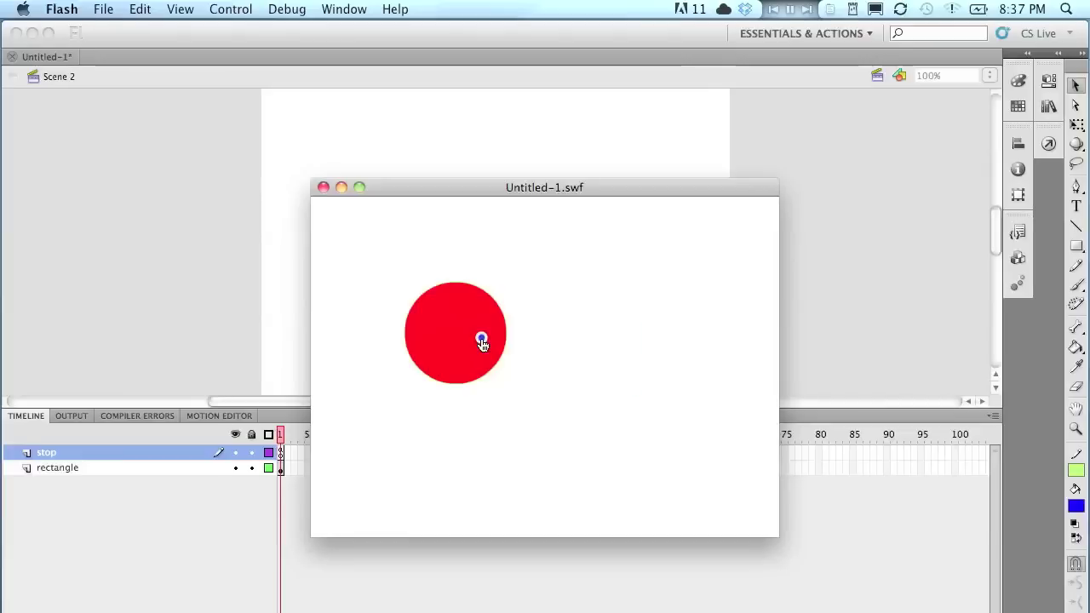
click(323, 187)
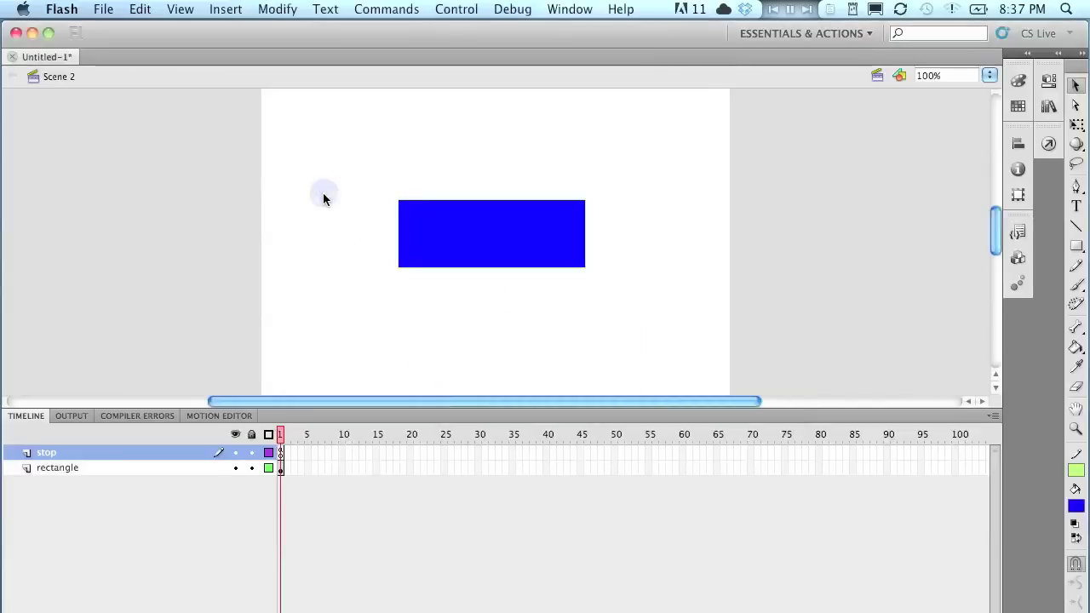